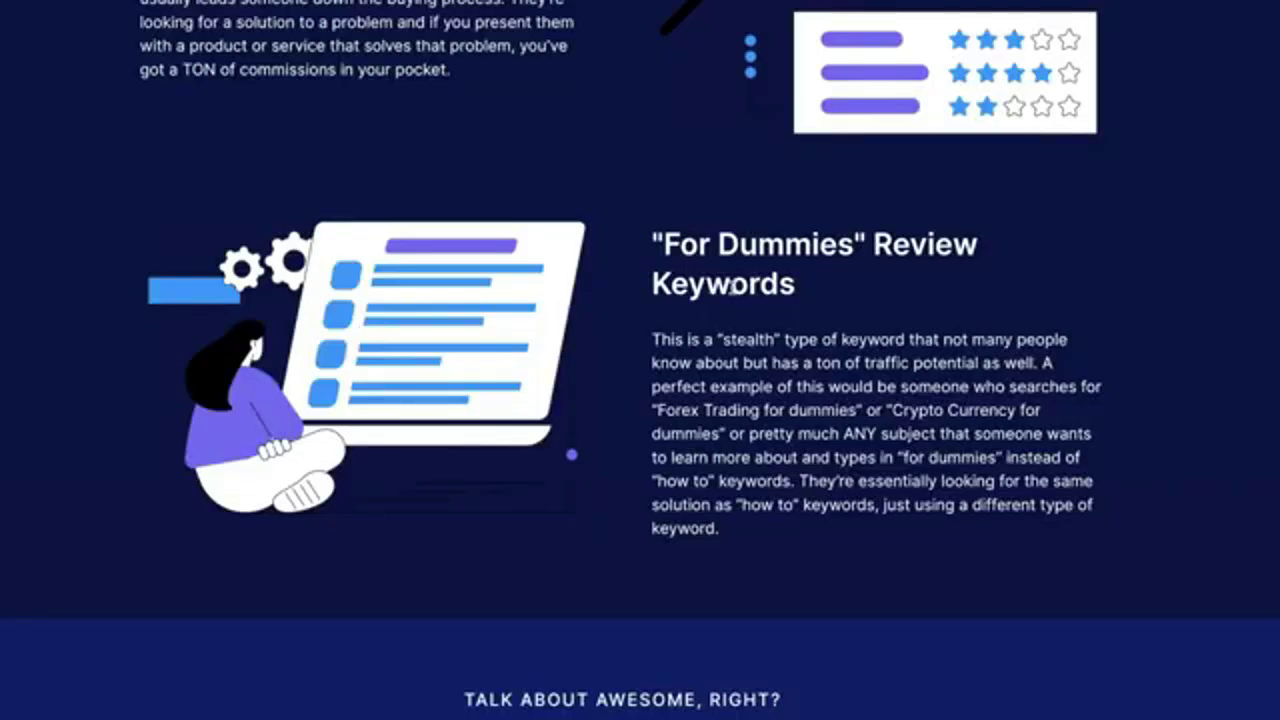
pyautogui.scroll(-6, 732, 288)
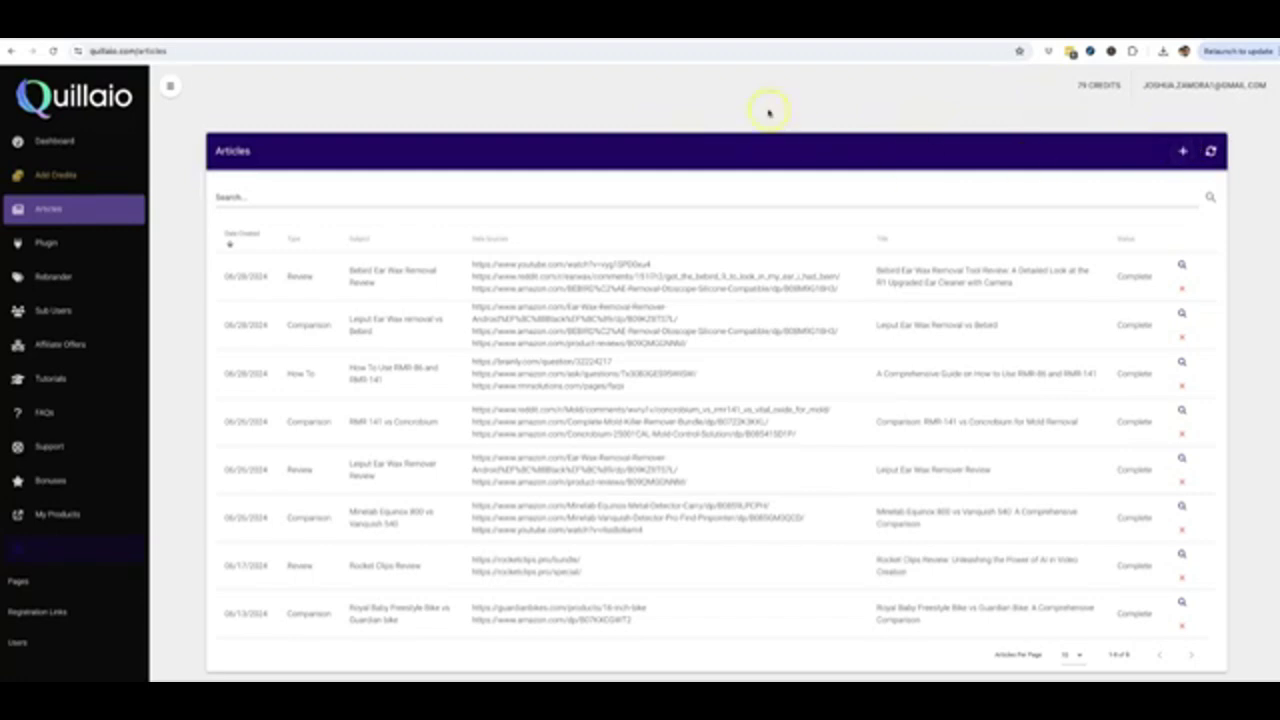
# Step: Examine the article types and settings offered for a new article, leaving the form without creating anything
pyautogui.click(1183, 151)
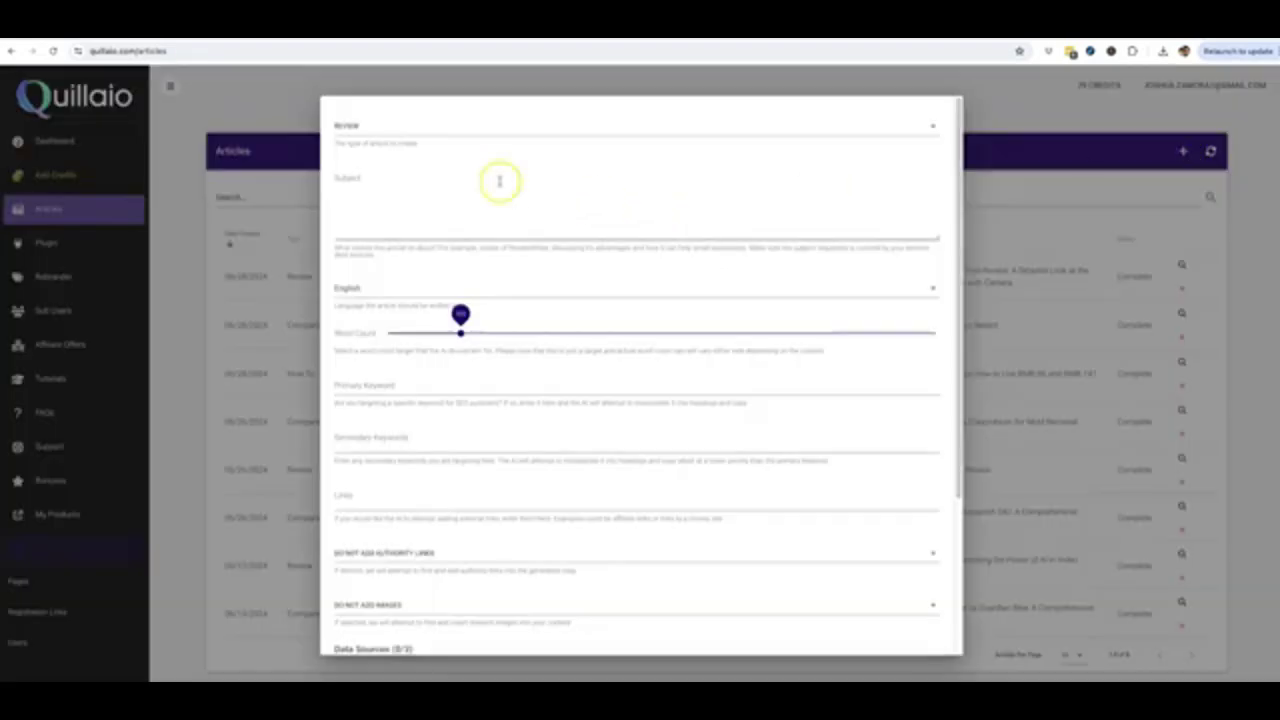
pyautogui.click(460, 130)
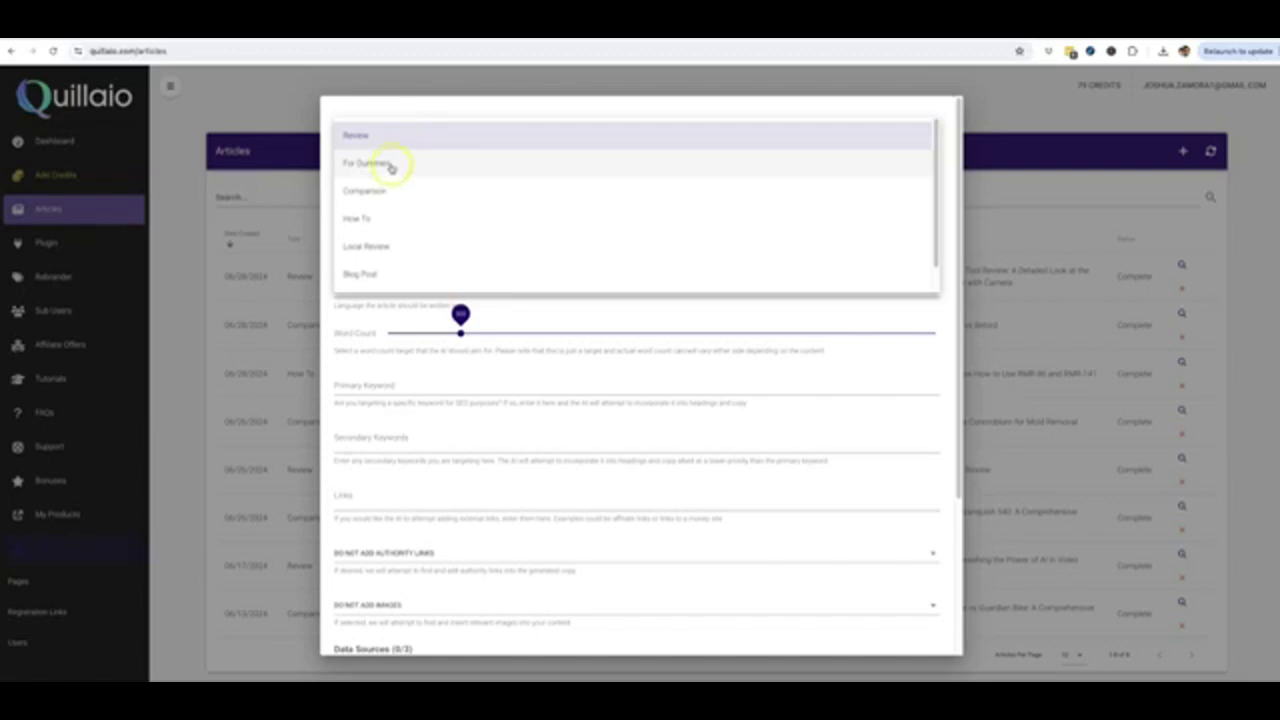
pyautogui.click(366, 222)
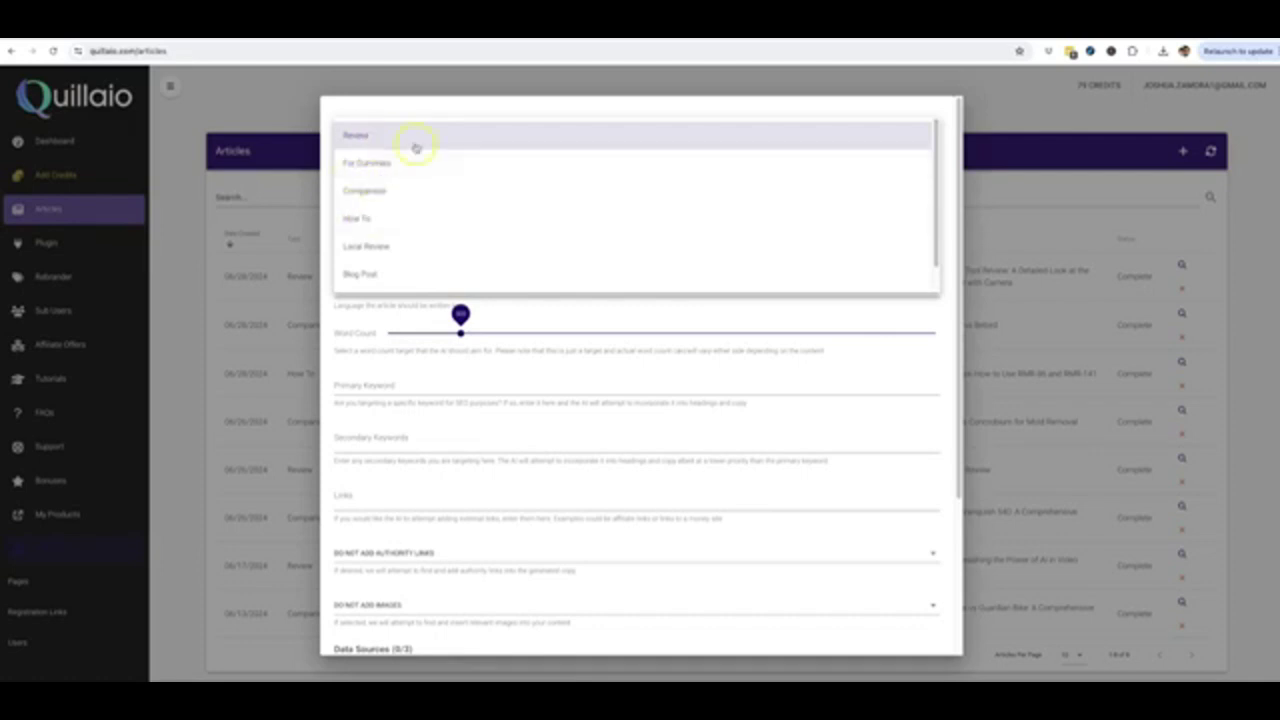
pyautogui.click(383, 194)
pyautogui.click(384, 194)
pyautogui.click(389, 222)
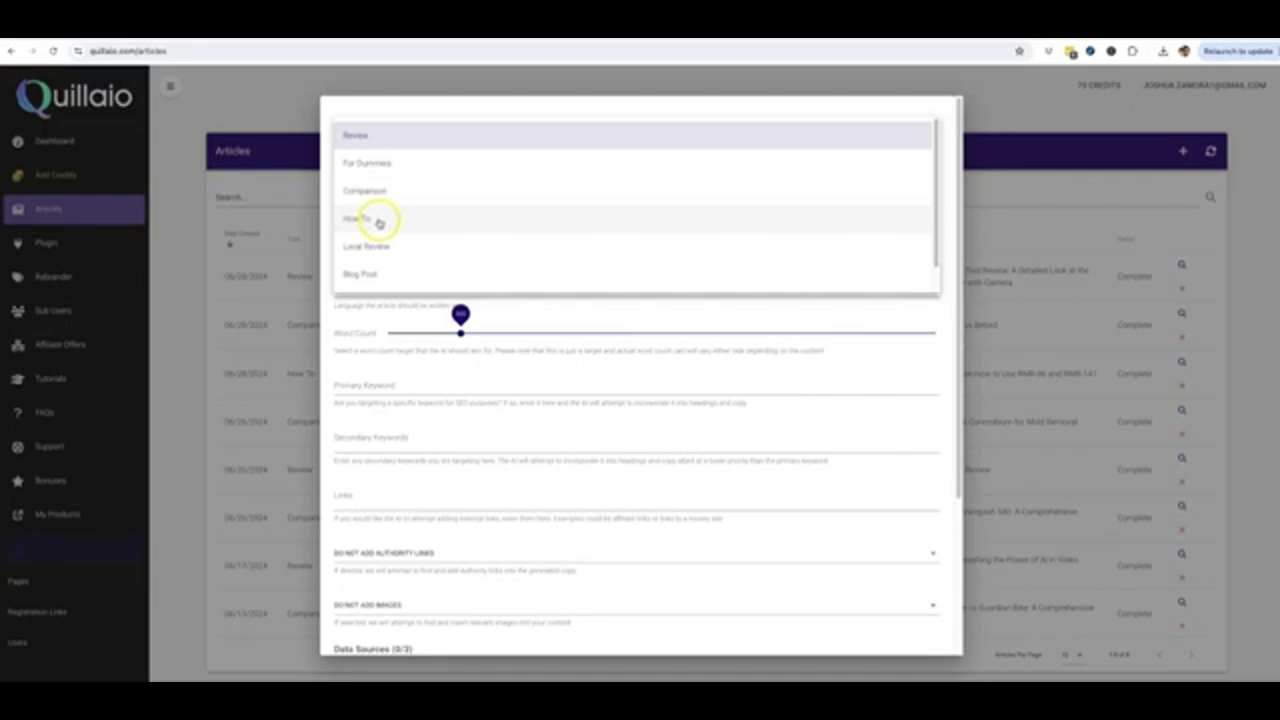
pyautogui.click(946, 506)
pyautogui.scroll(-3, 946, 531)
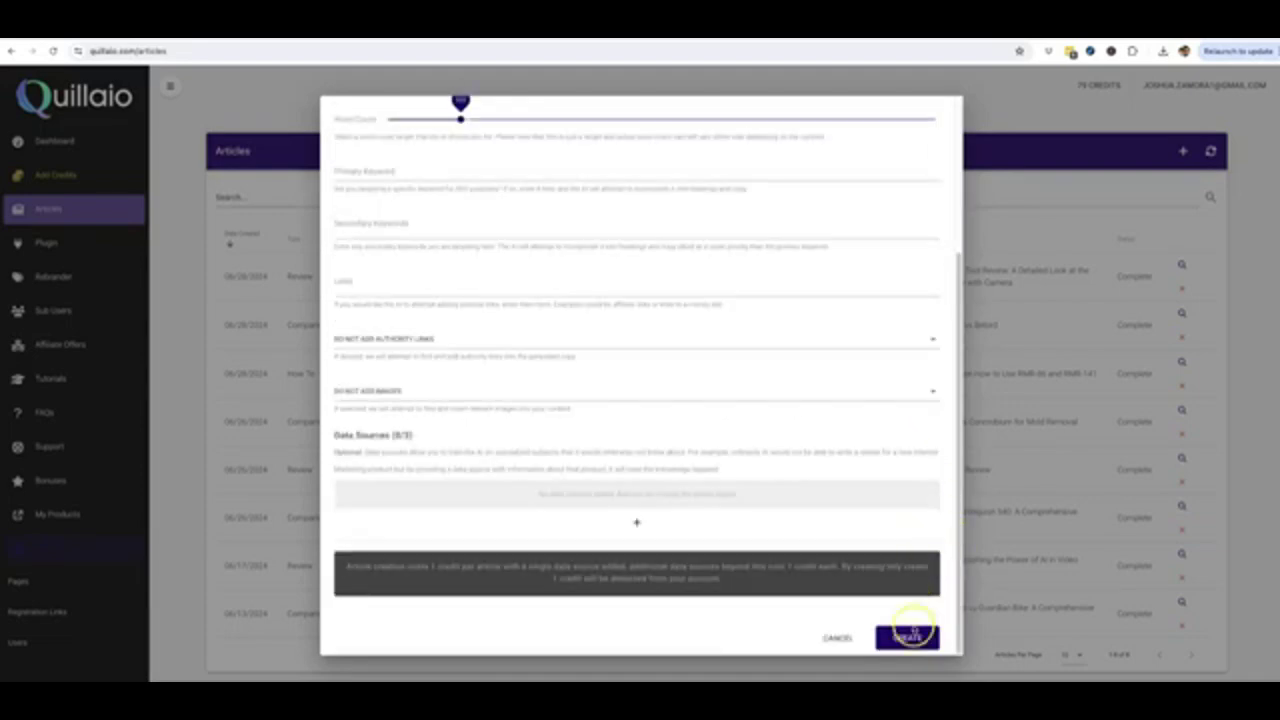
pyautogui.click(837, 638)
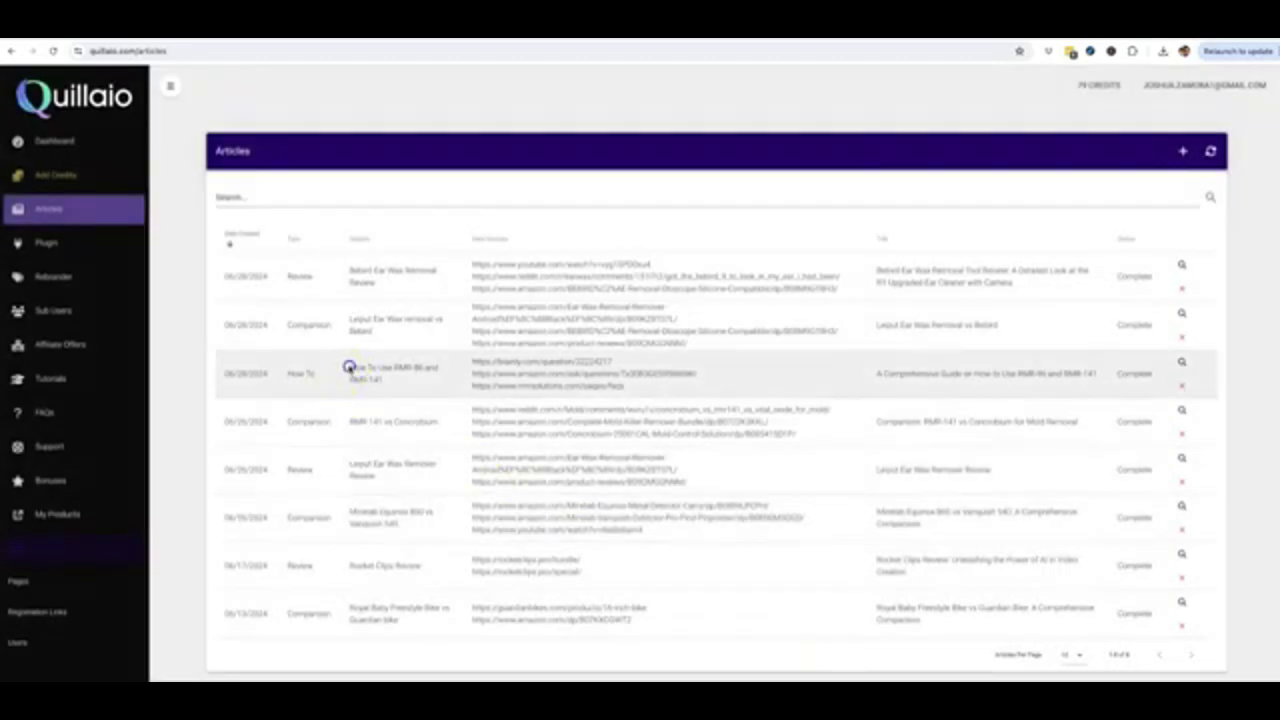
pyautogui.moveTo(346, 366); pyautogui.dragTo(414, 376)
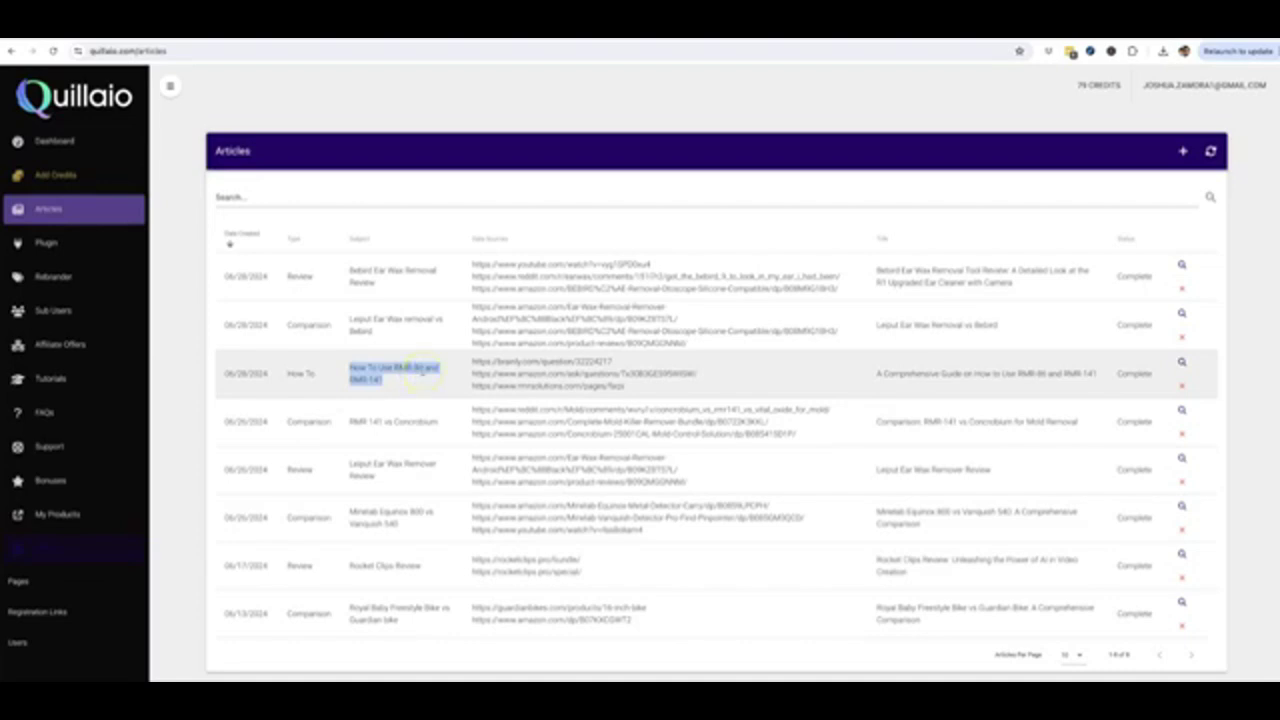
pyautogui.click(383, 380)
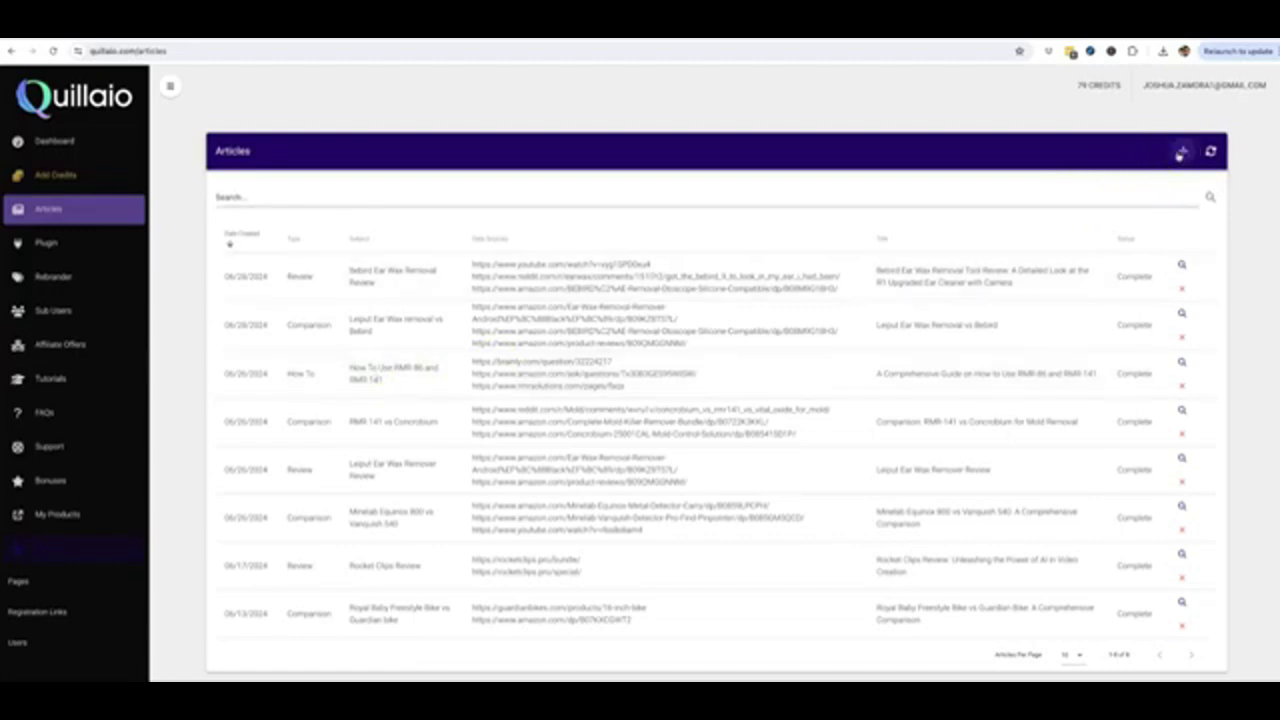
# Step: Start a new article and set its type to Comparison
pyautogui.click(1181, 152)
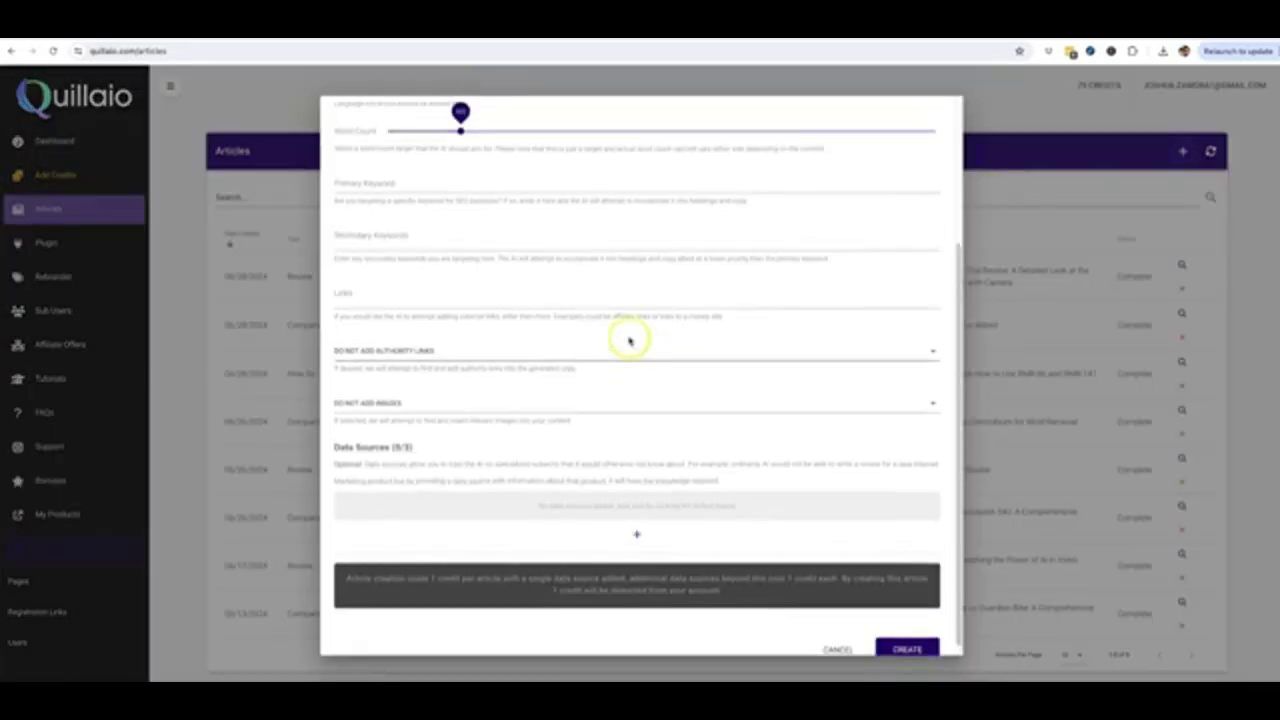
pyautogui.scroll(3, 629, 341)
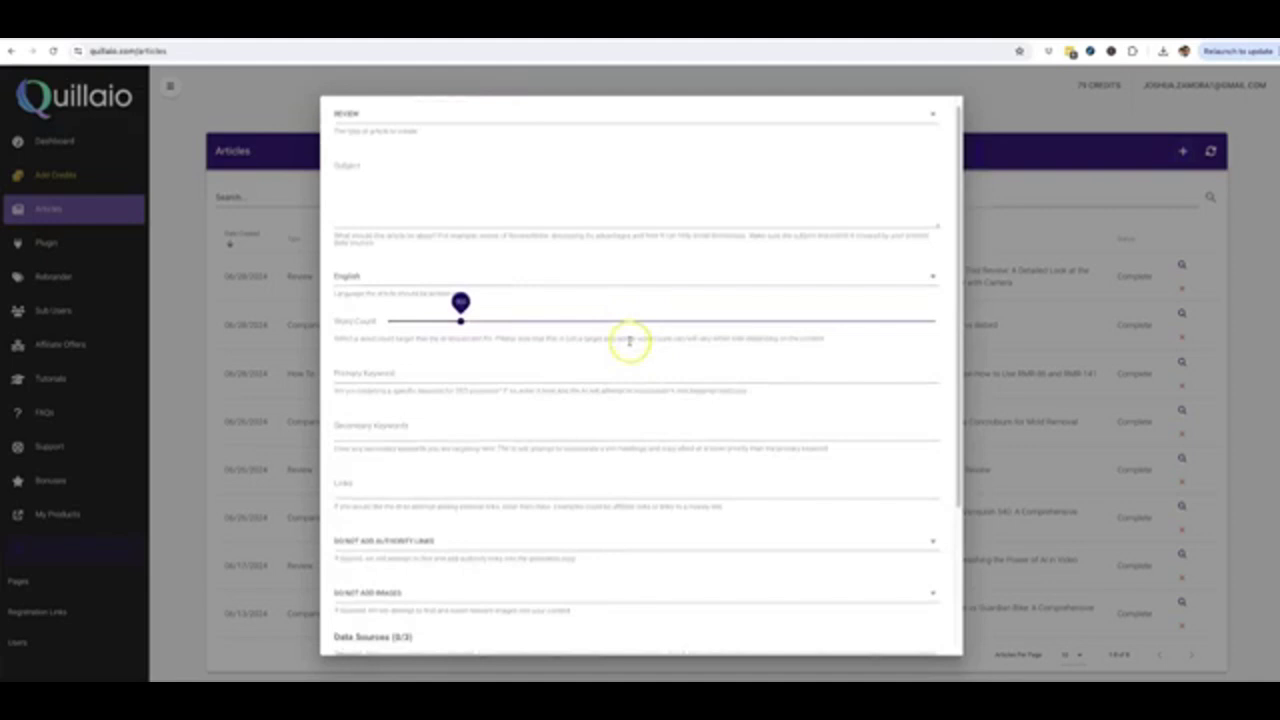
pyautogui.click(432, 119)
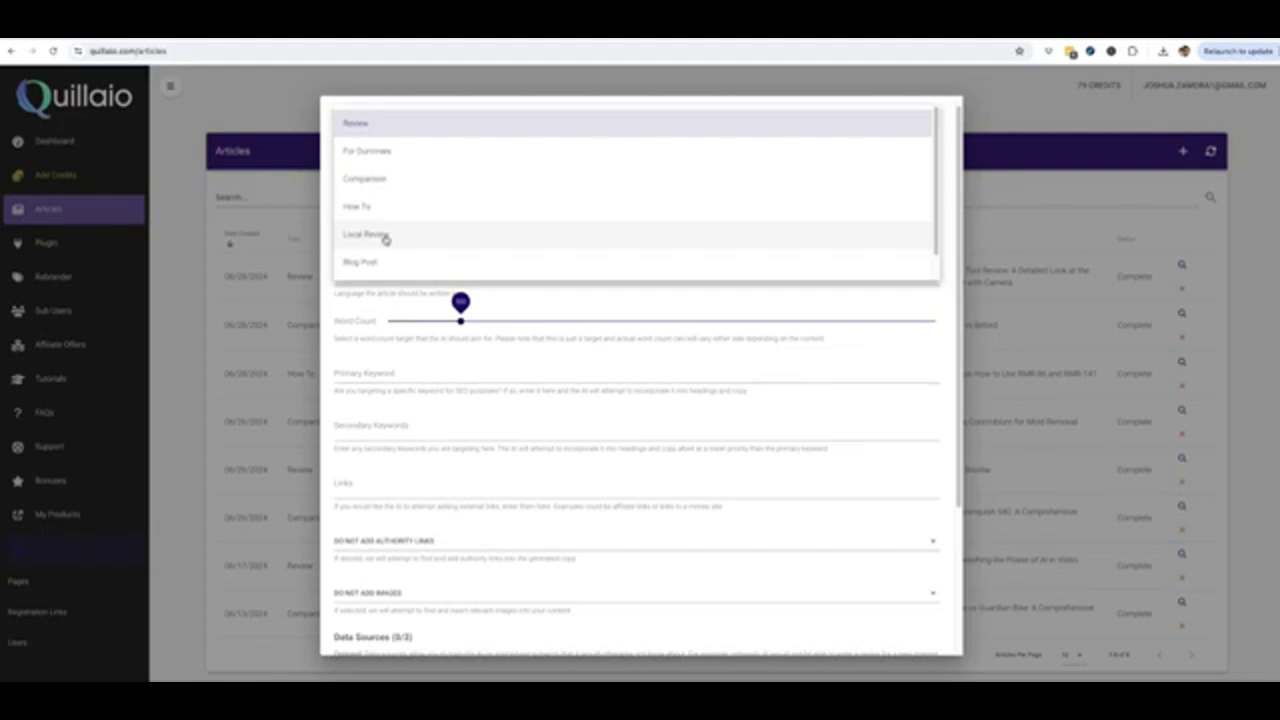
pyautogui.click(386, 238)
pyautogui.click(385, 240)
pyautogui.scroll(-1, 383, 241)
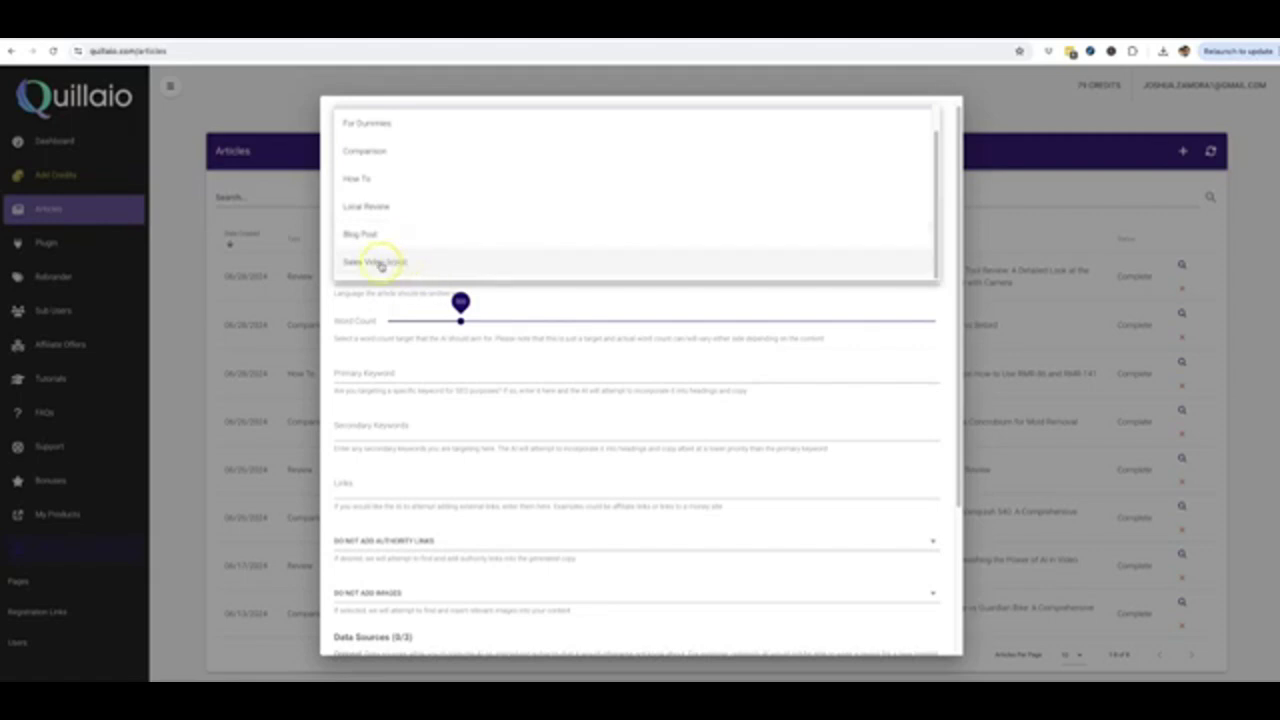
pyautogui.scroll(1, 448, 263)
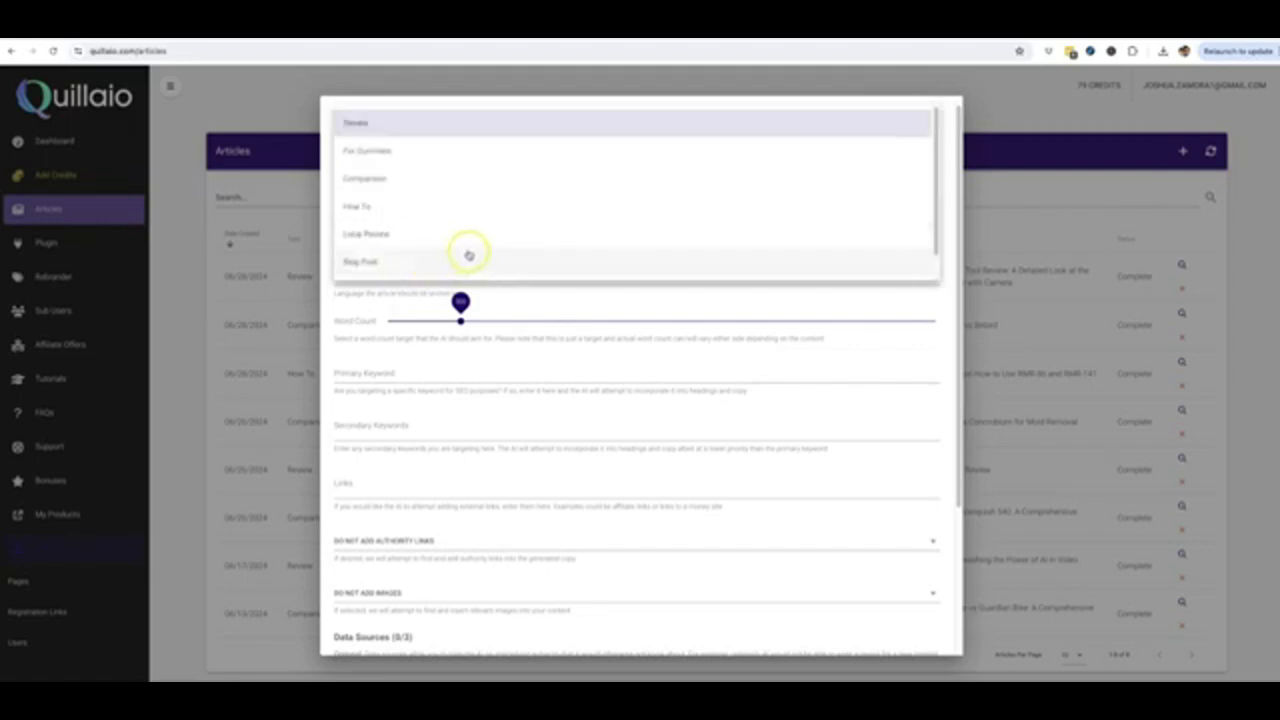
pyautogui.scroll(1, 690, 330)
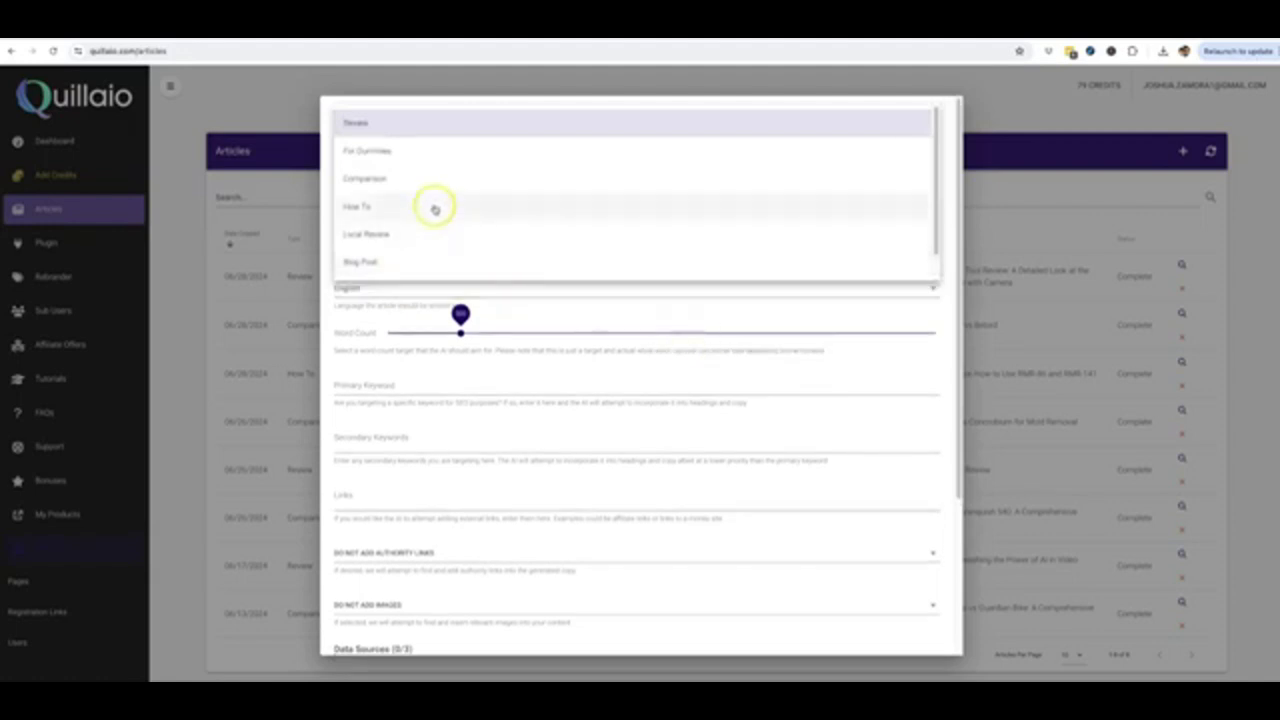
pyautogui.click(370, 181)
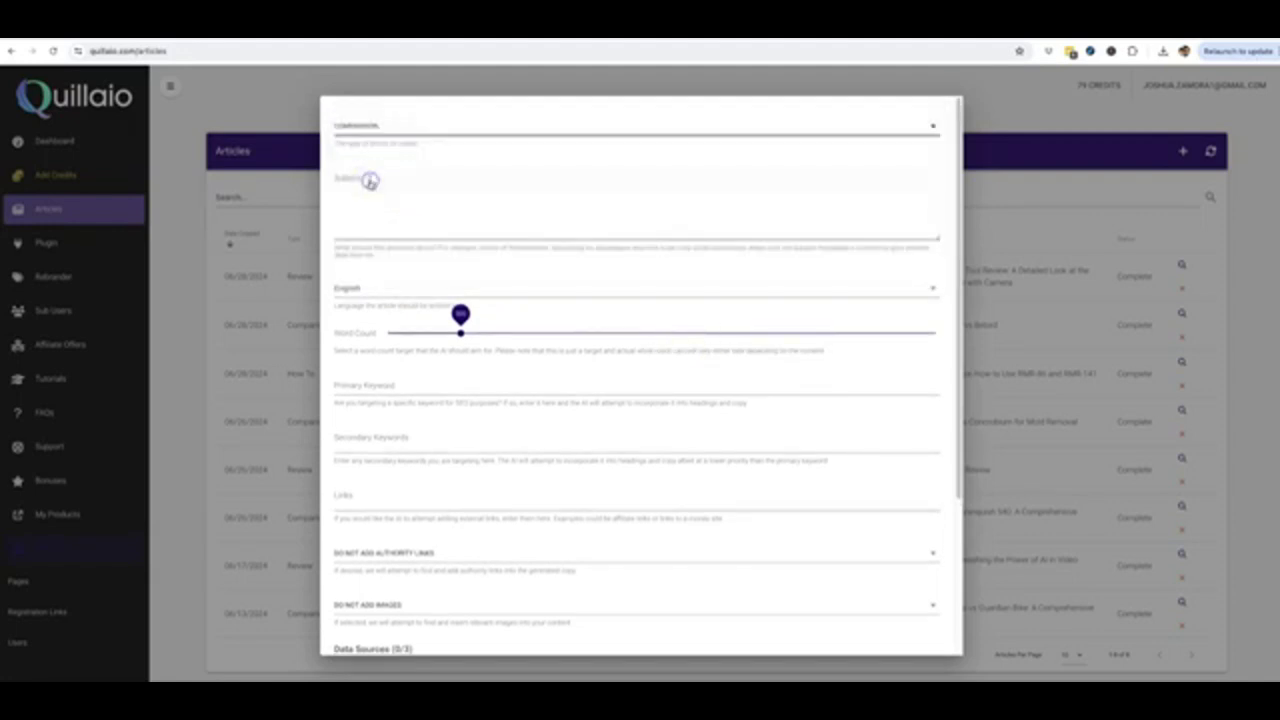
# Step: Switch to the Google results page and copy the search query "on cloud vs hoka for nurses"
pyautogui.click(420, 188)
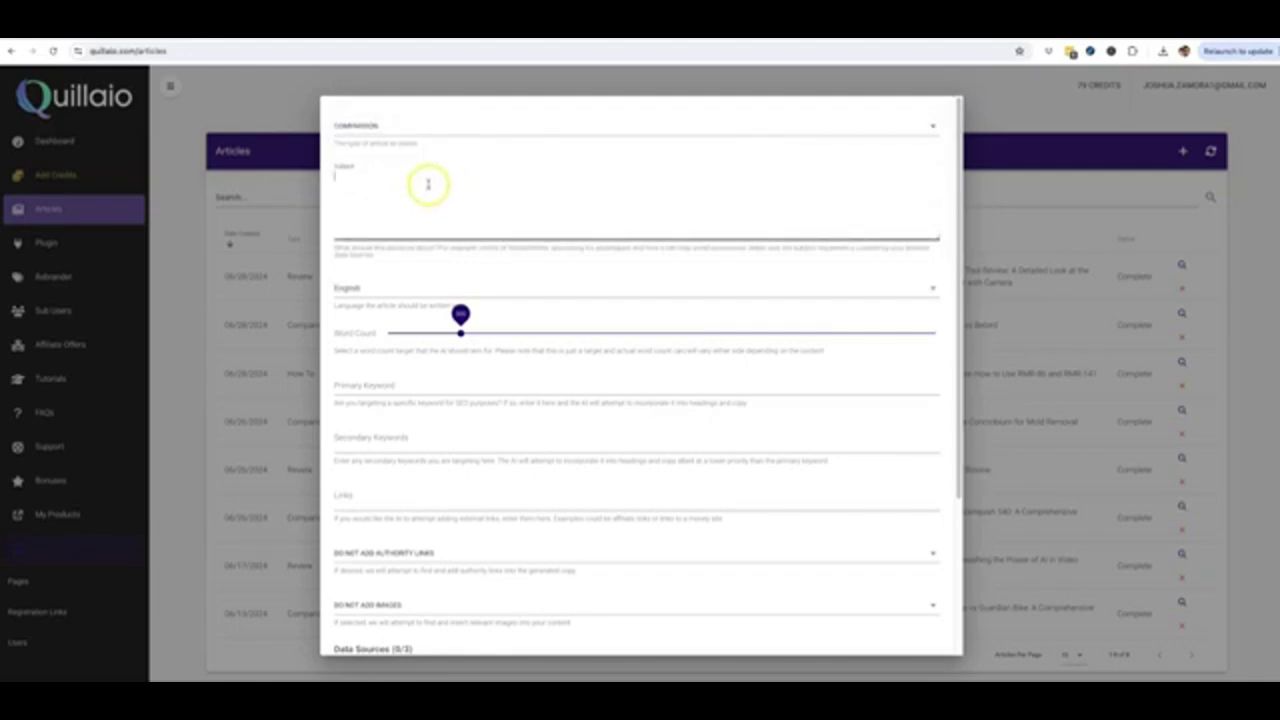
pyautogui.click(480, 178)
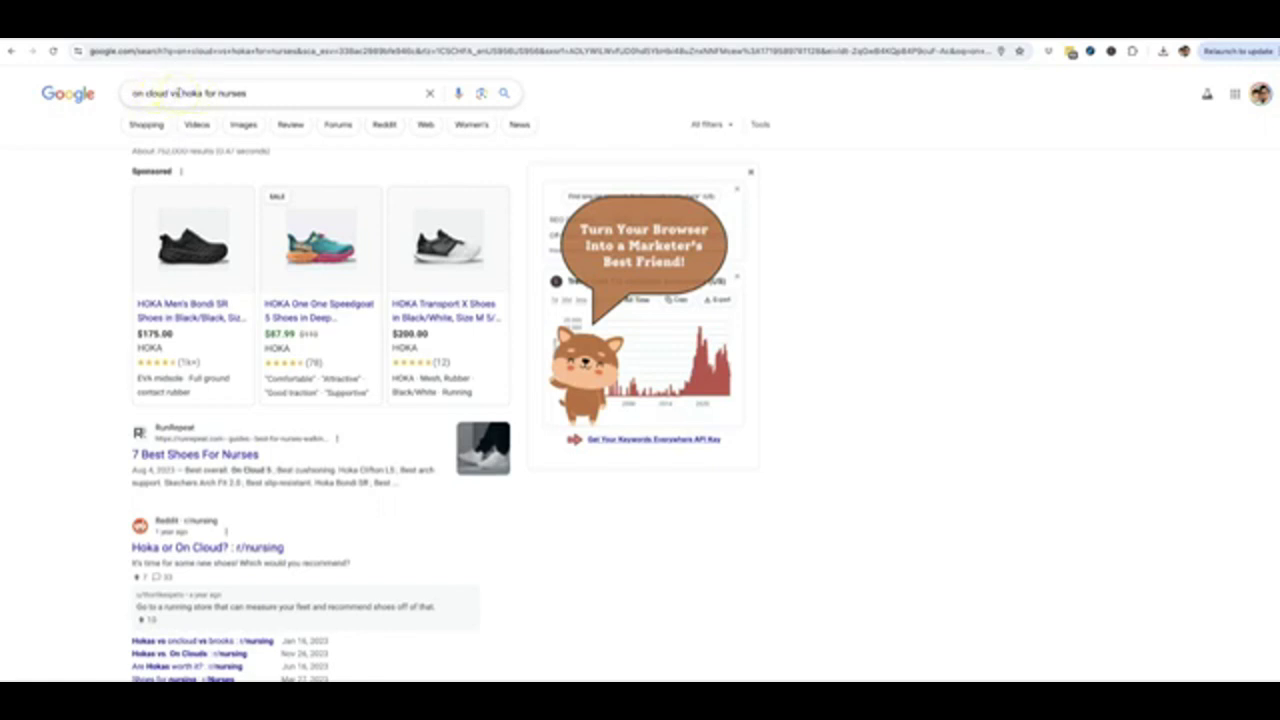
pyautogui.click(254, 94)
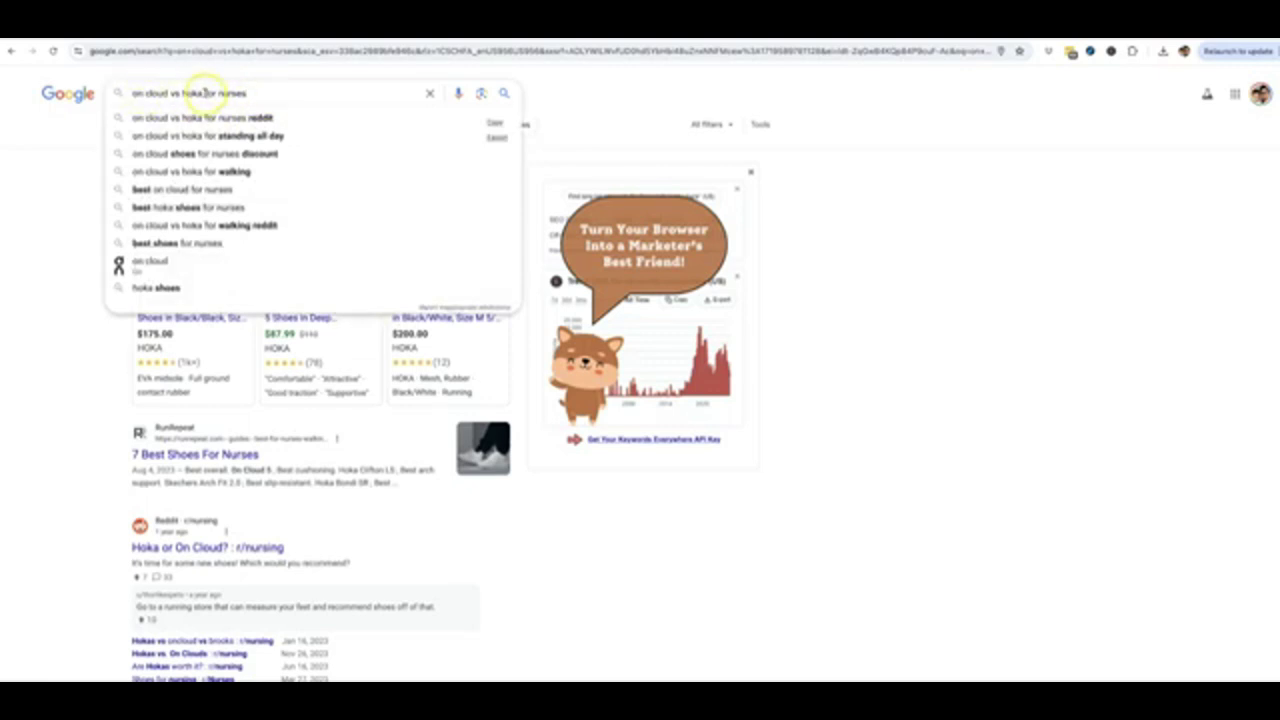
pyautogui.moveTo(204, 92); pyautogui.dragTo(250, 92)
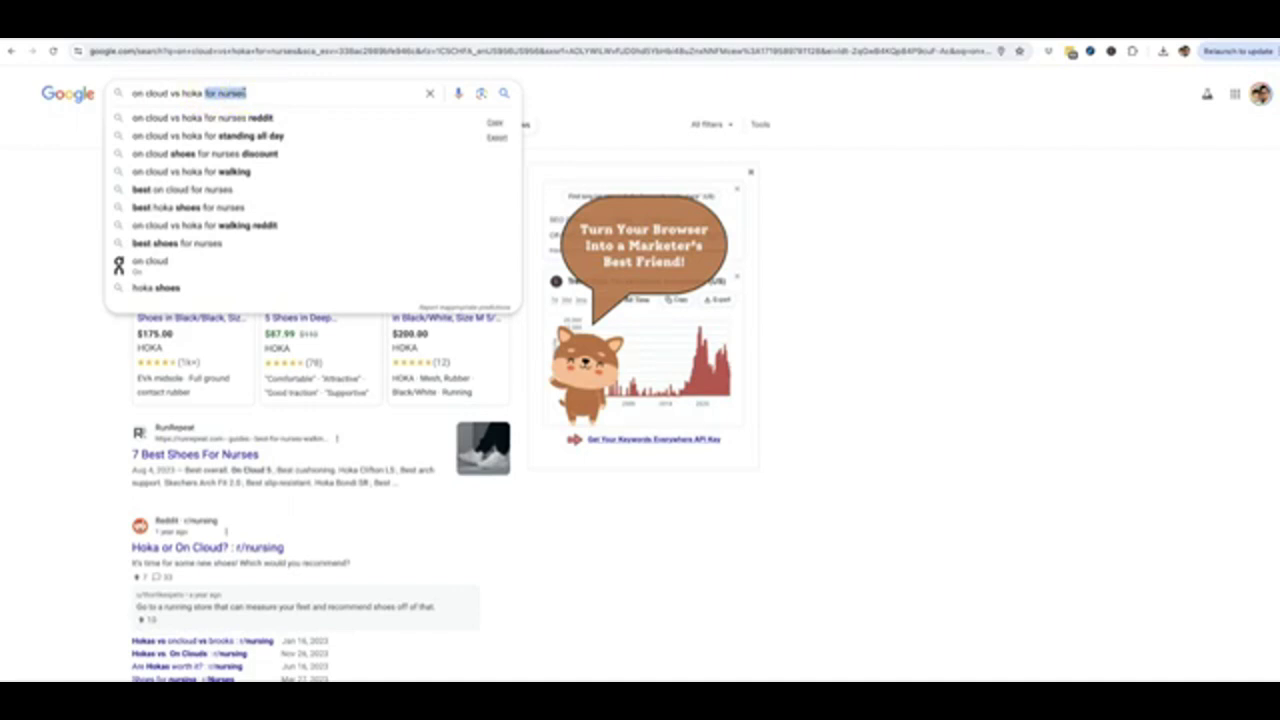
pyautogui.click(71, 166)
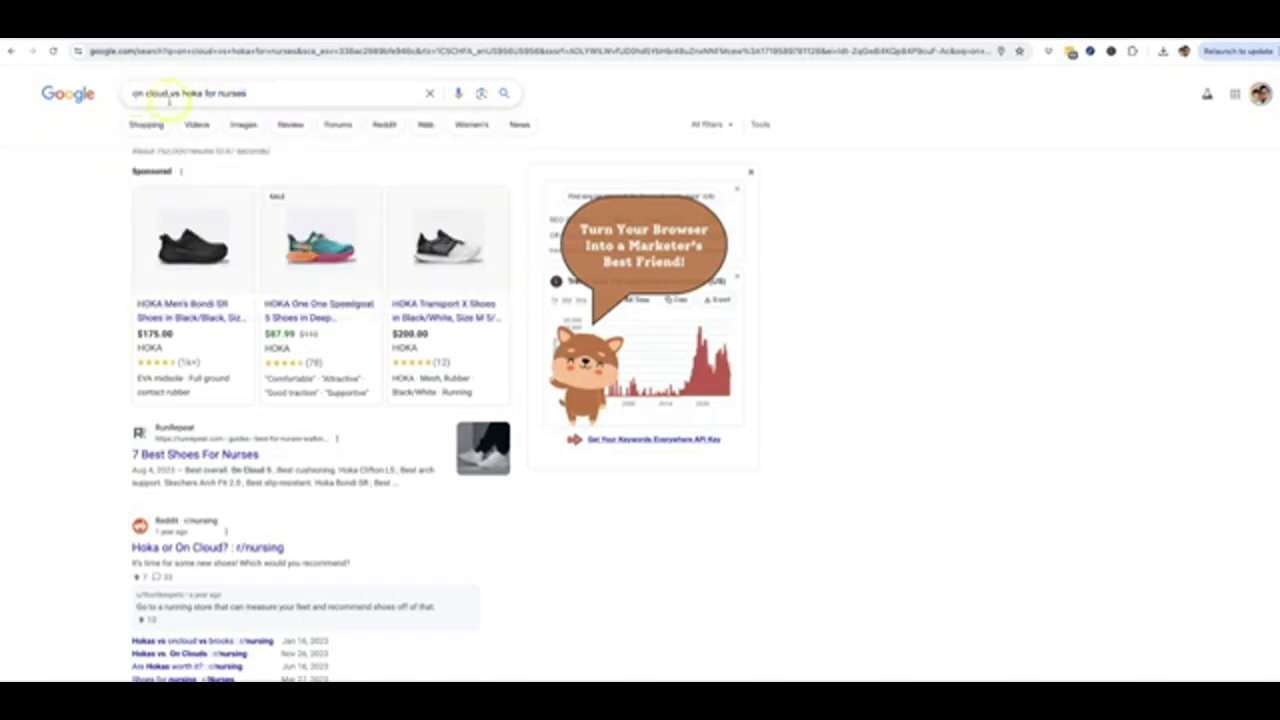
pyautogui.tripleClick(145, 92)
pyautogui.hotkey('ctrl', 'c')
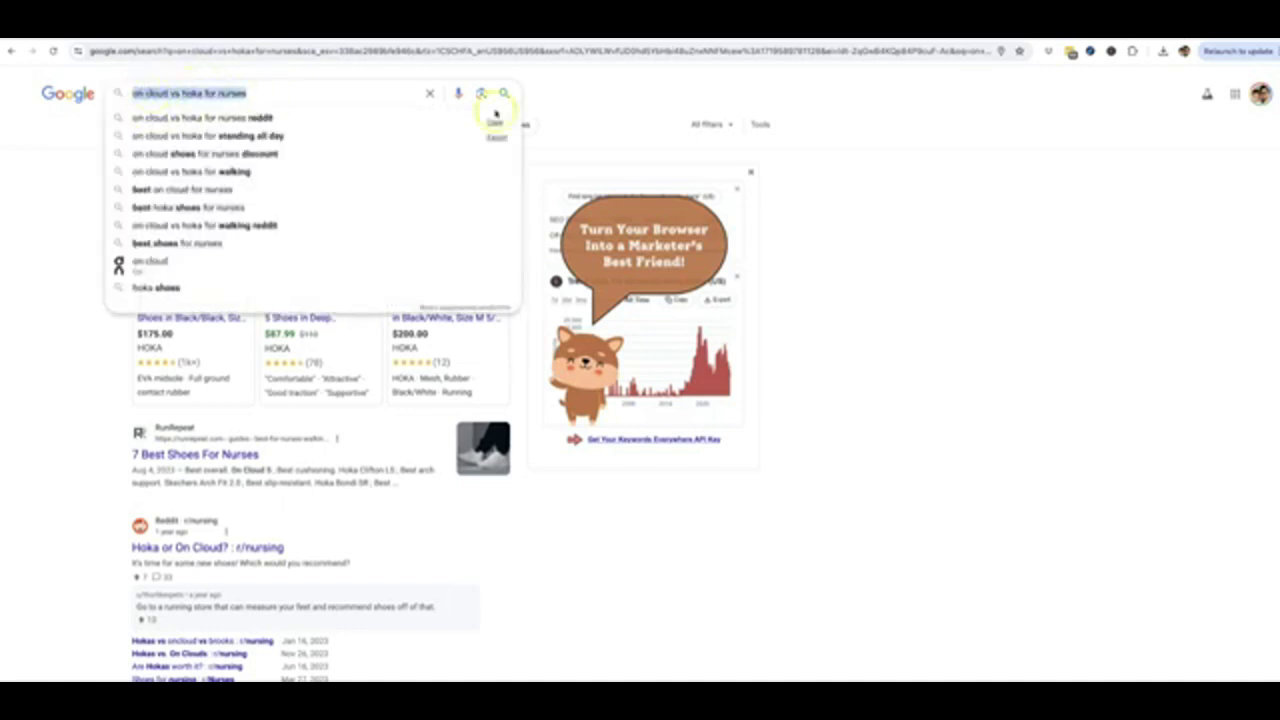
pyautogui.click(940, 170)
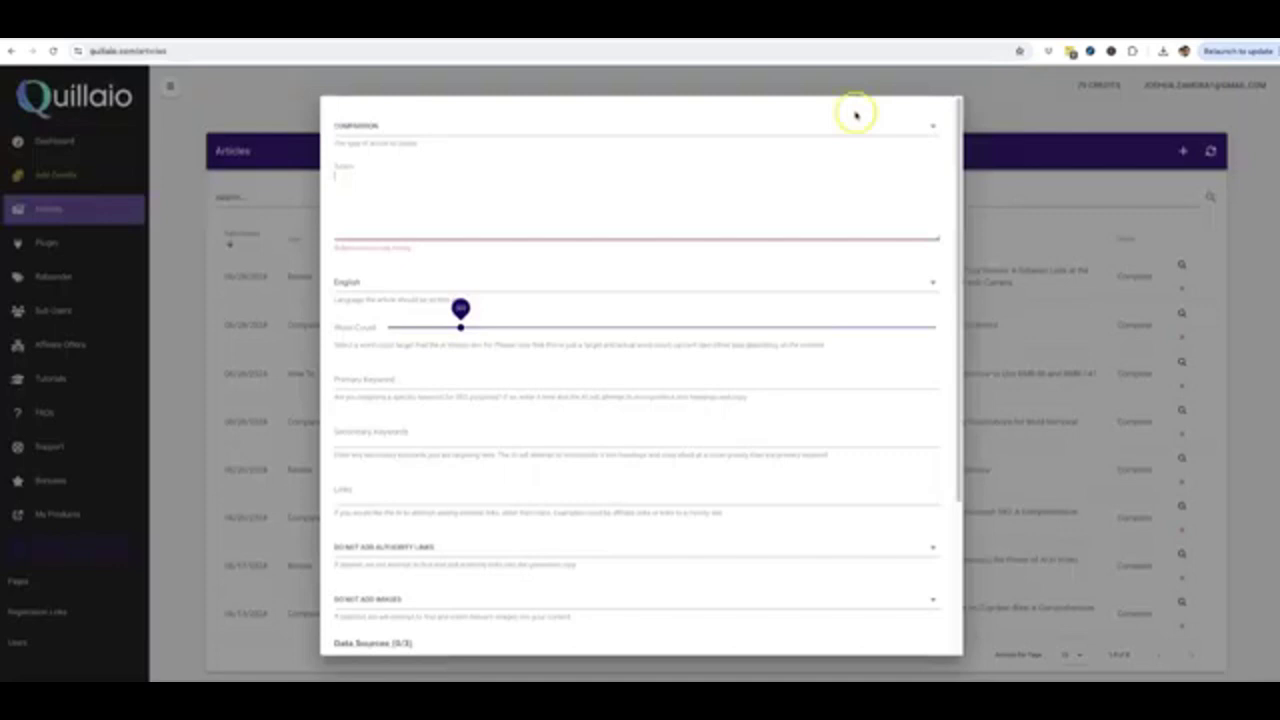
# Step: Paste the copied query as the article's subject in Quillaio and capitalize it as "On Cloud vs Hoka for Nurses"
pyautogui.click(354, 172)
pyautogui.hotkey('ctrl', 'v')
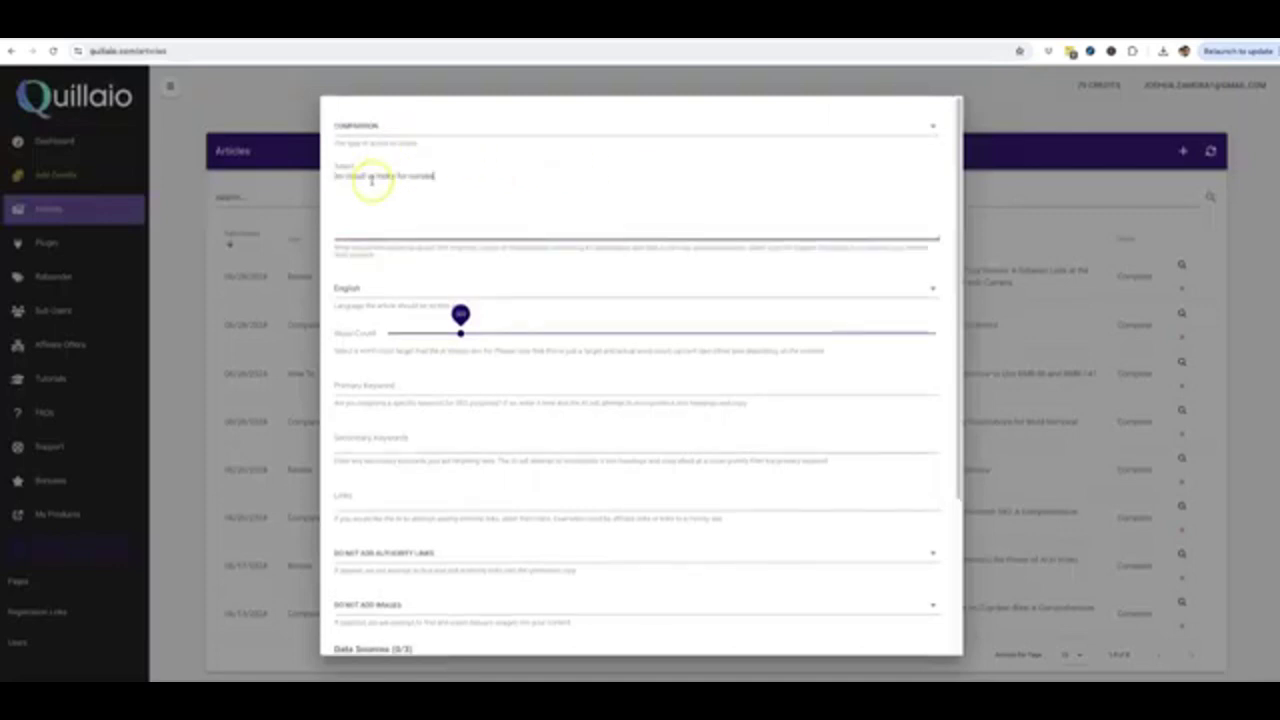
pyautogui.press('Delete')
pyautogui.write('O')
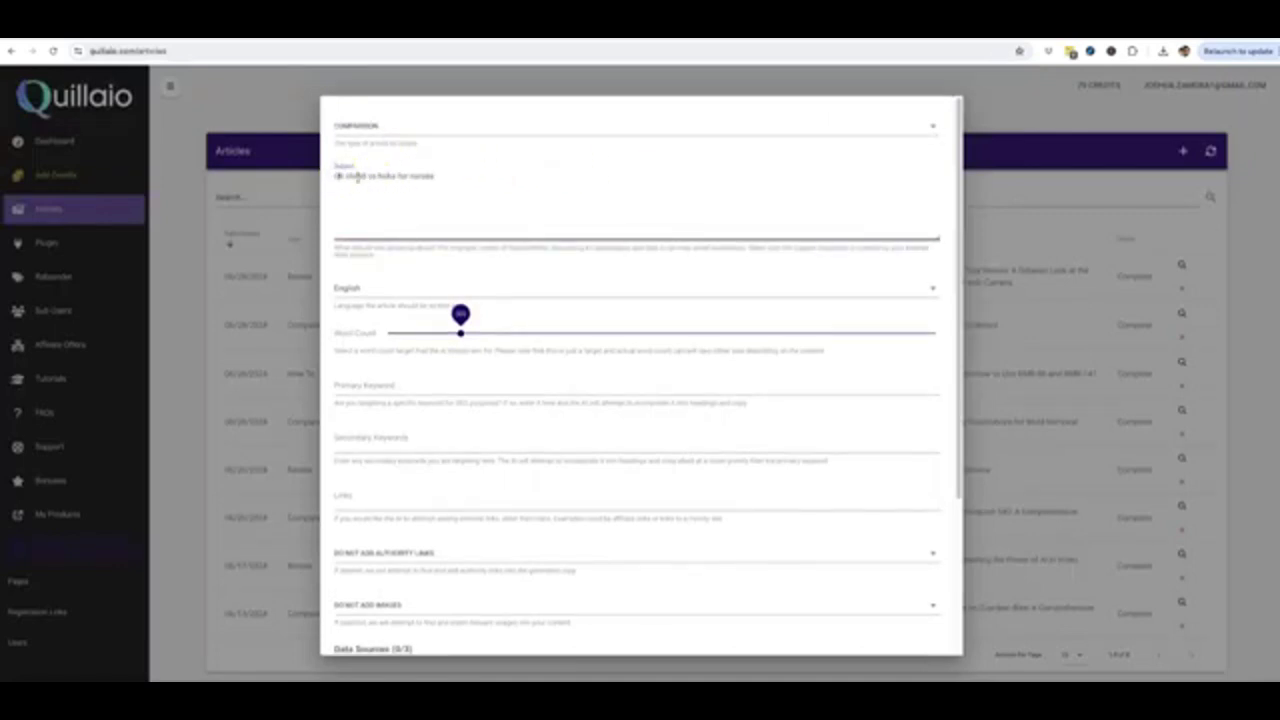
pyautogui.click(346, 175)
pyautogui.press('Delete')
pyautogui.write('C')
pyautogui.click(371, 177)
pyautogui.press('Delete')
pyautogui.write('H')
pyautogui.click(414, 175)
pyautogui.press('Delete')
pyautogui.write('N')
# Step: Raise the target word count and reuse the subject "On Cloud vs Hoka for Nurses" as the primary keyword
pyautogui.tripleClick(423, 175)
pyautogui.hotkey('ctrl', 'c')
pyautogui.click(460, 325)
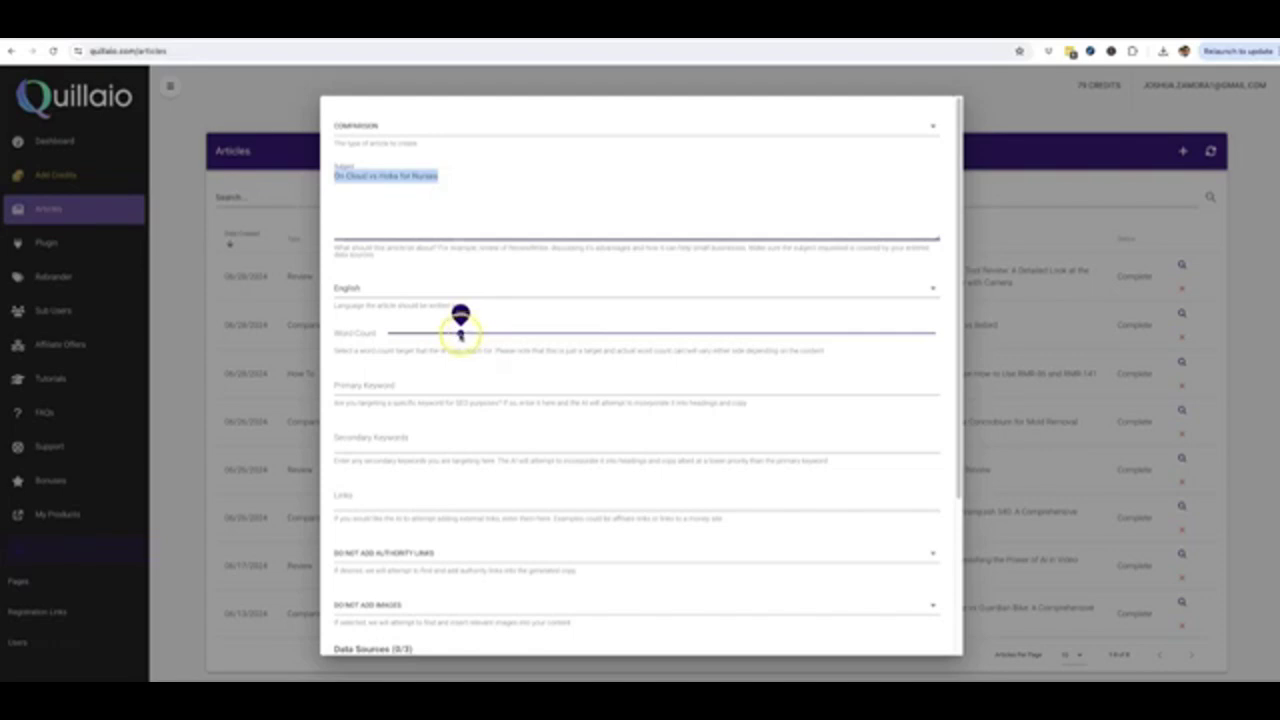
pyautogui.moveTo(460, 331); pyautogui.dragTo(624, 334)
pyautogui.moveTo(743, 339); pyautogui.dragTo(645, 333)
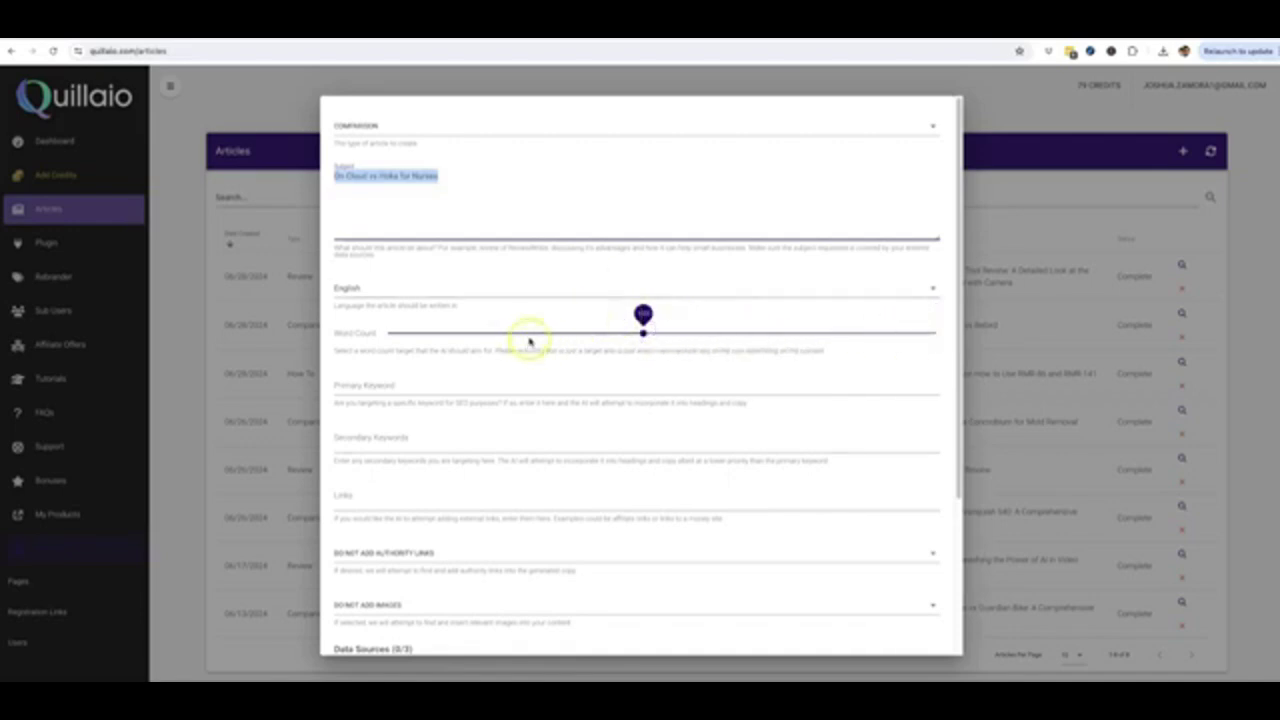
pyautogui.click(374, 385)
pyautogui.hotkey('ctrl', 'v')
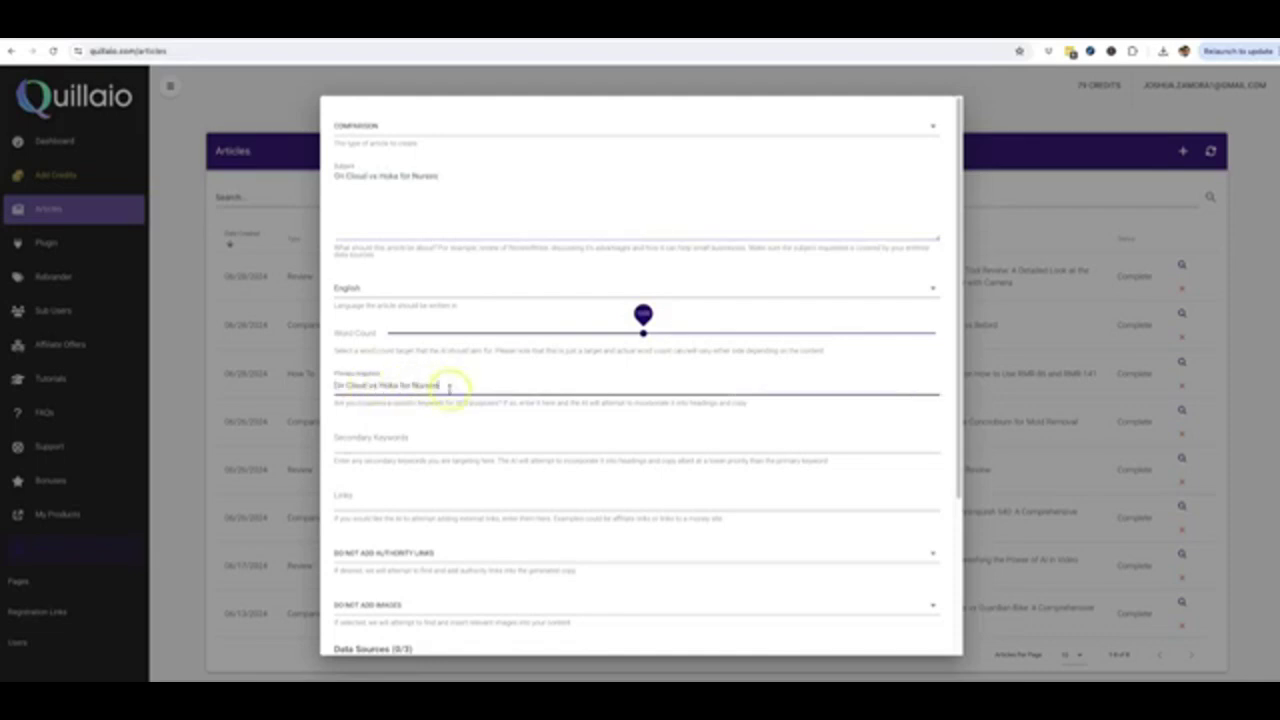
# Step: Enter "Are On Cloud or Hoka shoes better for nurses" as the secondary keyword
pyautogui.click(374, 440)
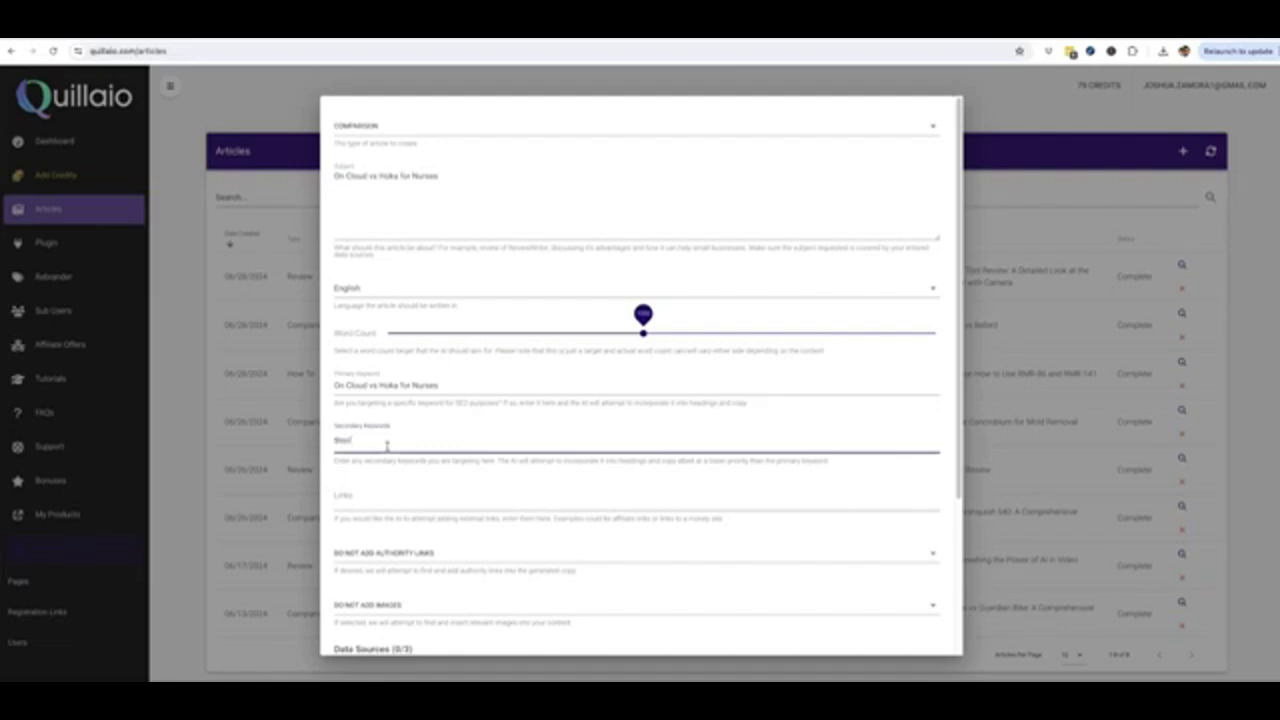
pyautogui.write('hoe')
pyautogui.write('hoes go')
pyautogui.write('tter fo')
pyautogui.write('r nurses')
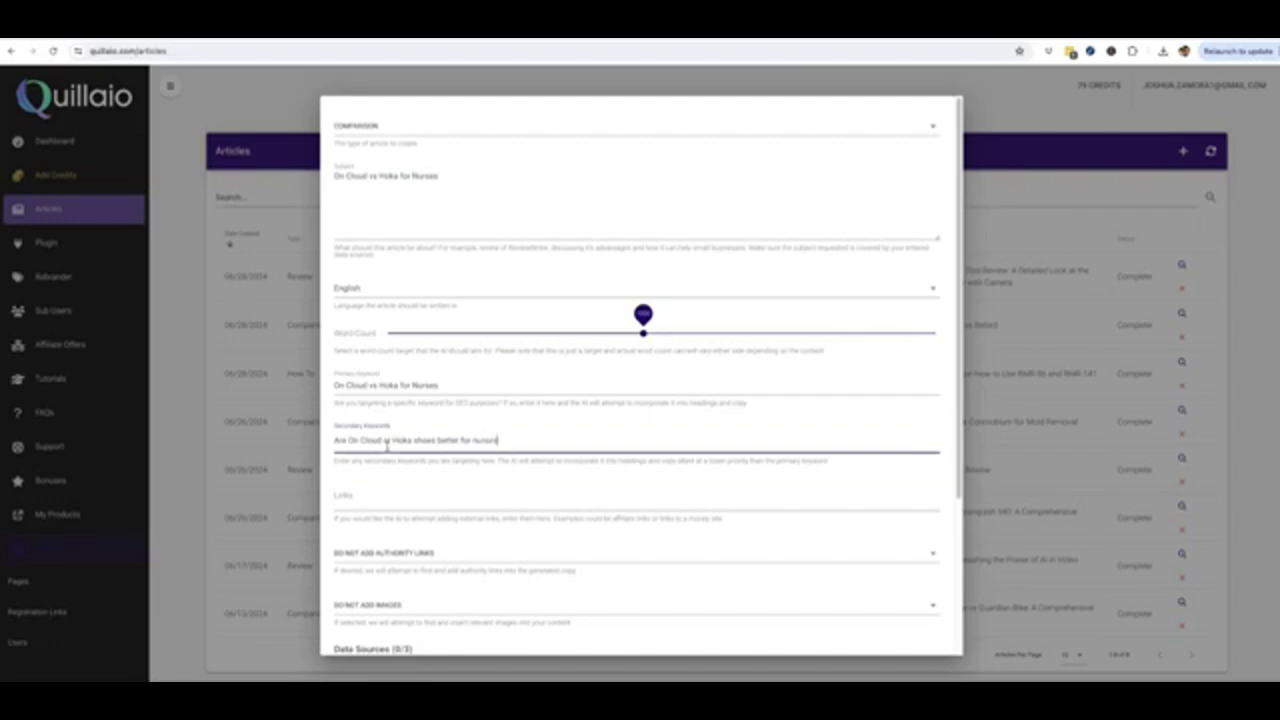
# Step: Switch from the article's links entry to Amazon and search the store for "hoka shoes"
pyautogui.click(433, 511)
pyautogui.click(428, 506)
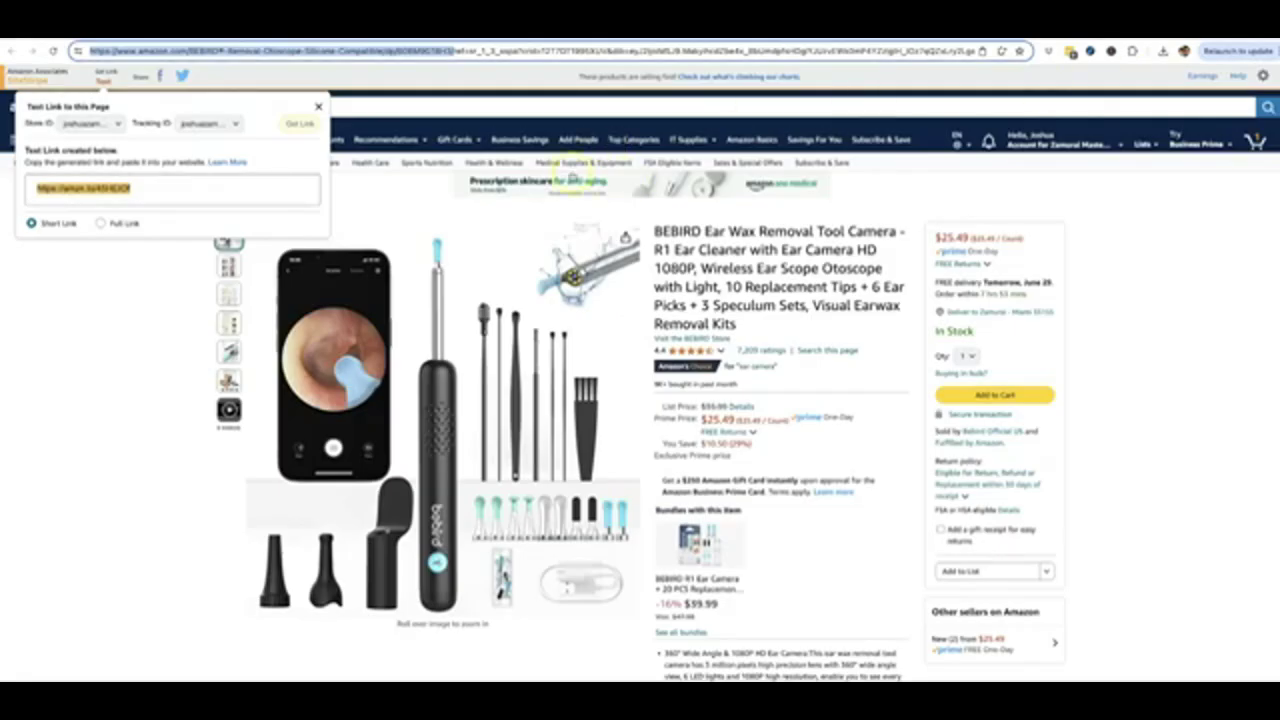
pyautogui.click(338, 108)
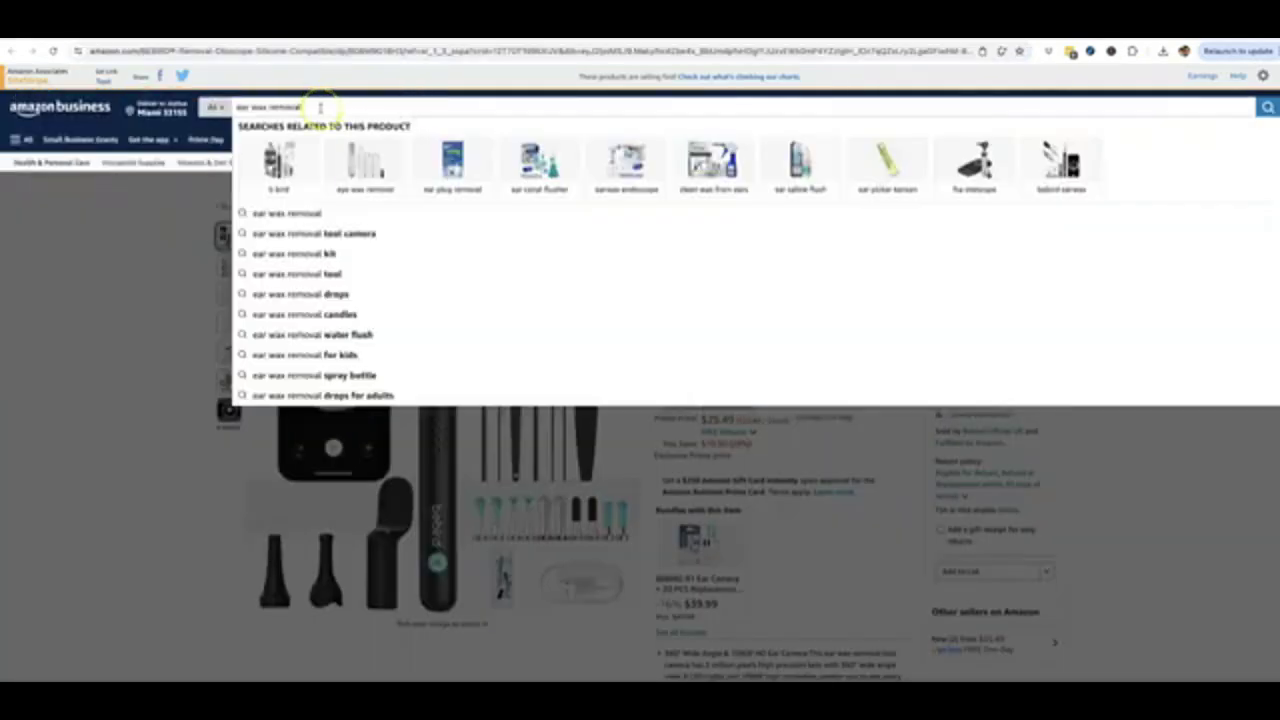
pyautogui.hotkey('ctrl', 'a')
pyautogui.tripleClick(320, 108)
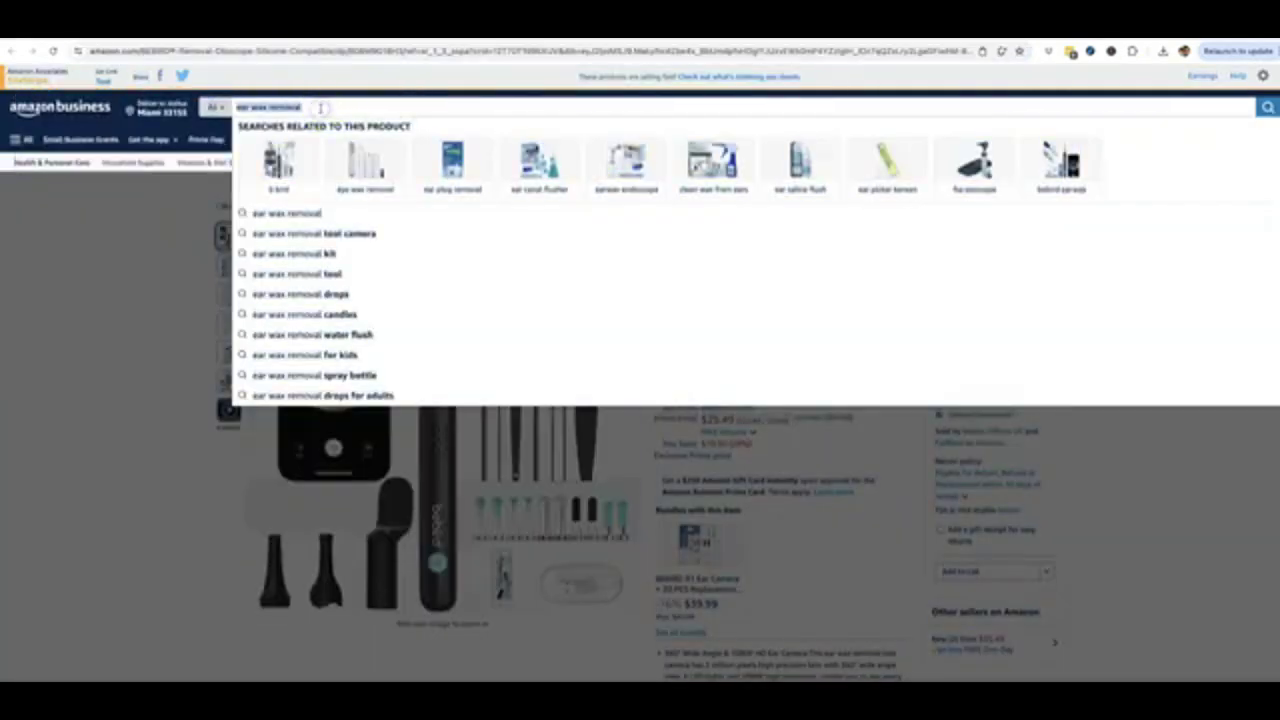
pyautogui.write('hoka')
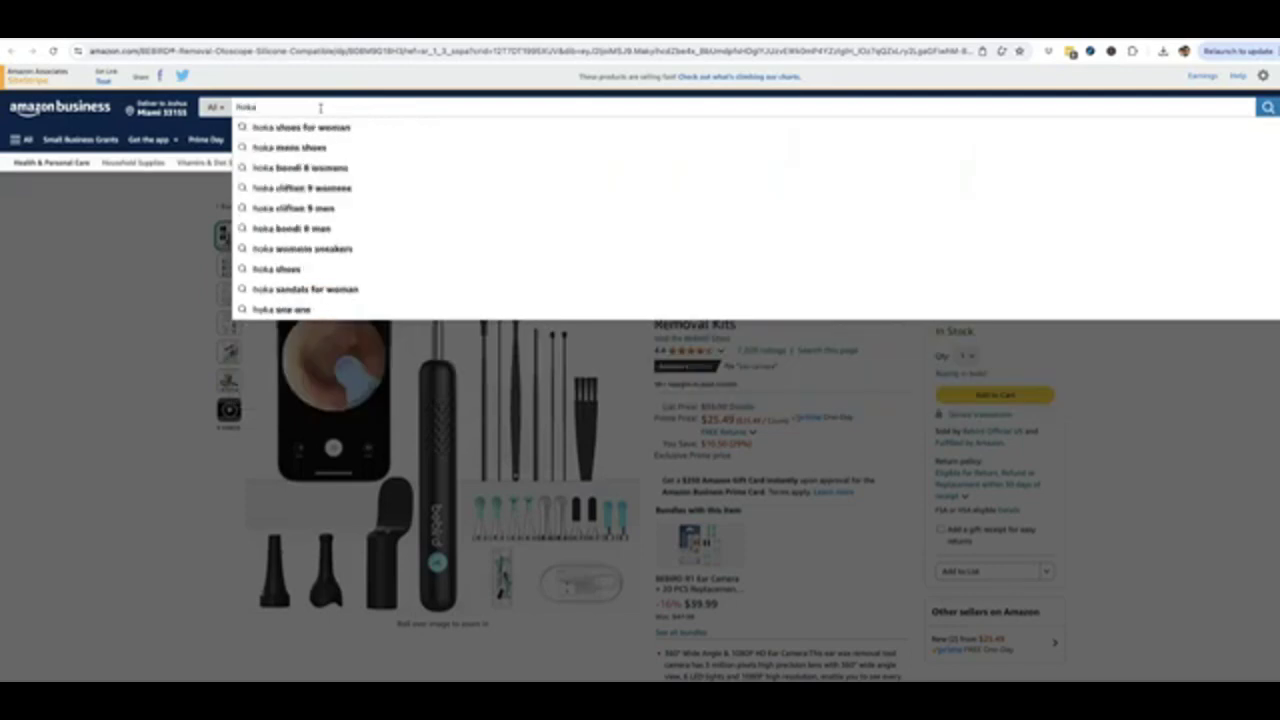
pyautogui.tripleClick(320, 108)
pyautogui.click(320, 108)
pyautogui.write('shoe')
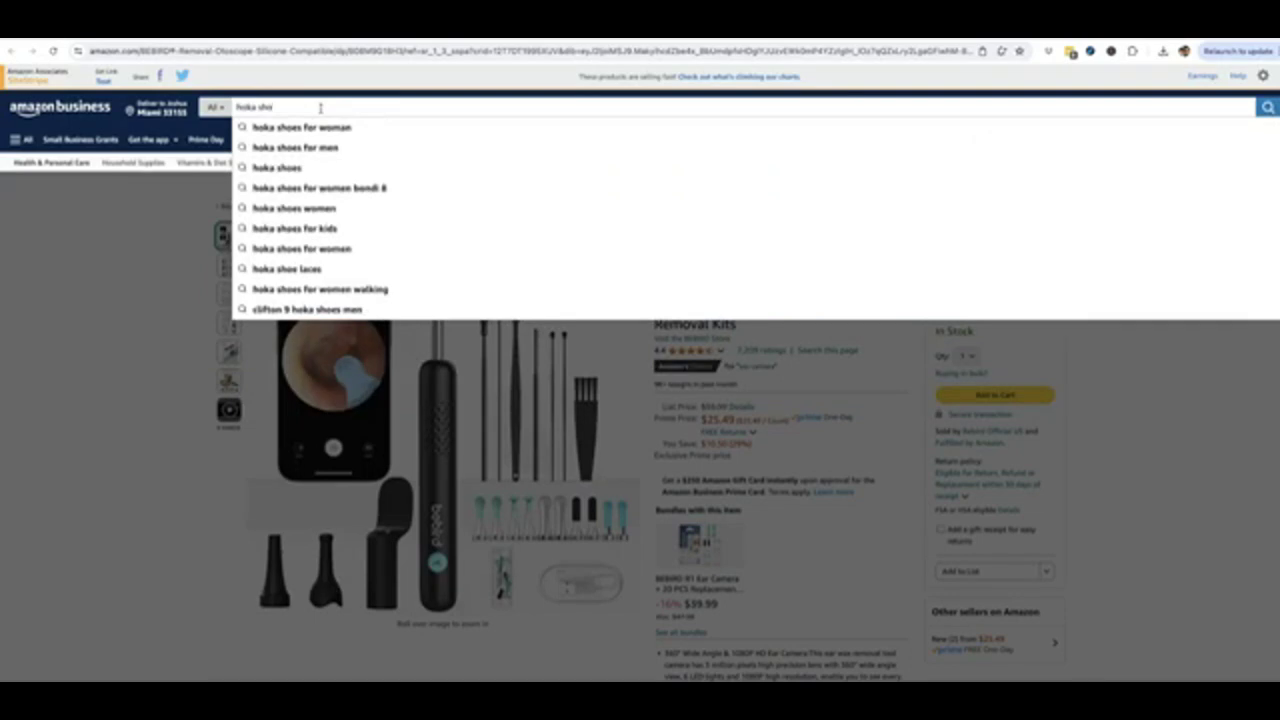
pyautogui.write('s')
pyautogui.press('Return')
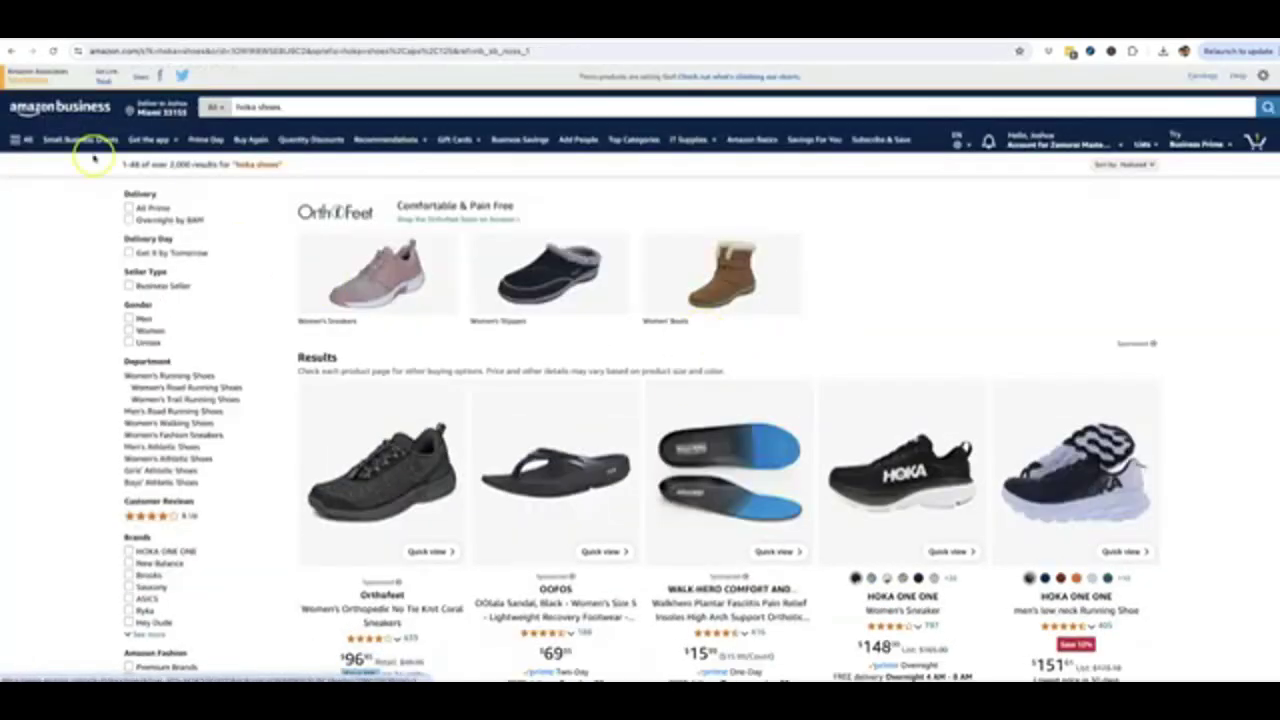
# Step: Get the Amazon affiliate short link for the Hoka shoes results page and add it to the article's links in Quillaio
pyautogui.click(104, 78)
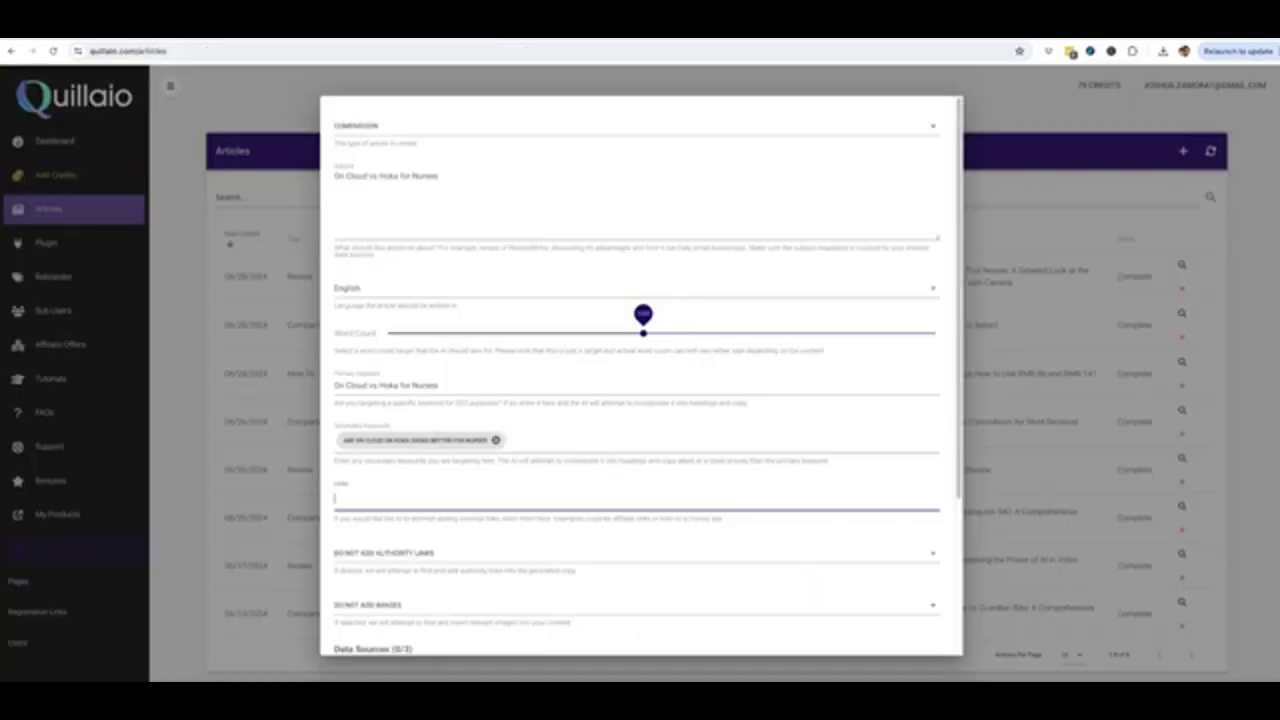
pyautogui.hotkey('ctrl', 'v')
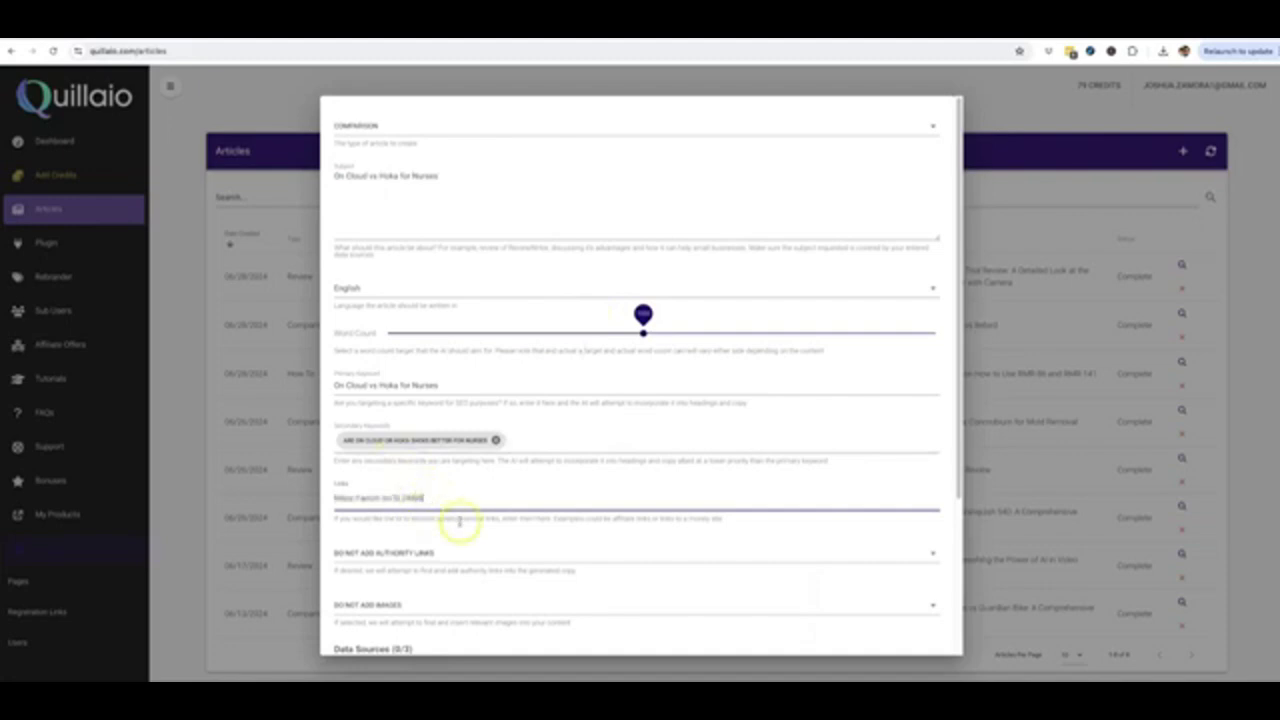
pyautogui.press('Return')
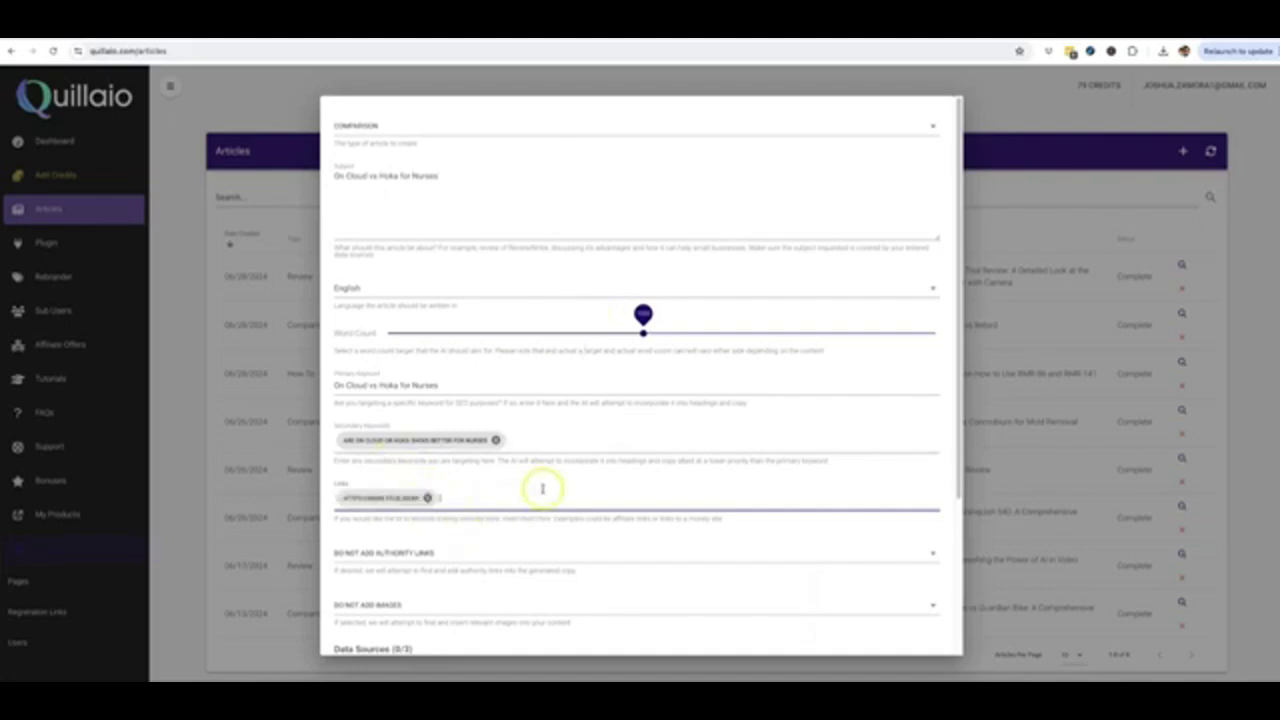
# Step: Set the article to Add Authority Links and leave its image option at Do Not Add Images
pyautogui.scroll(-1, 542, 488)
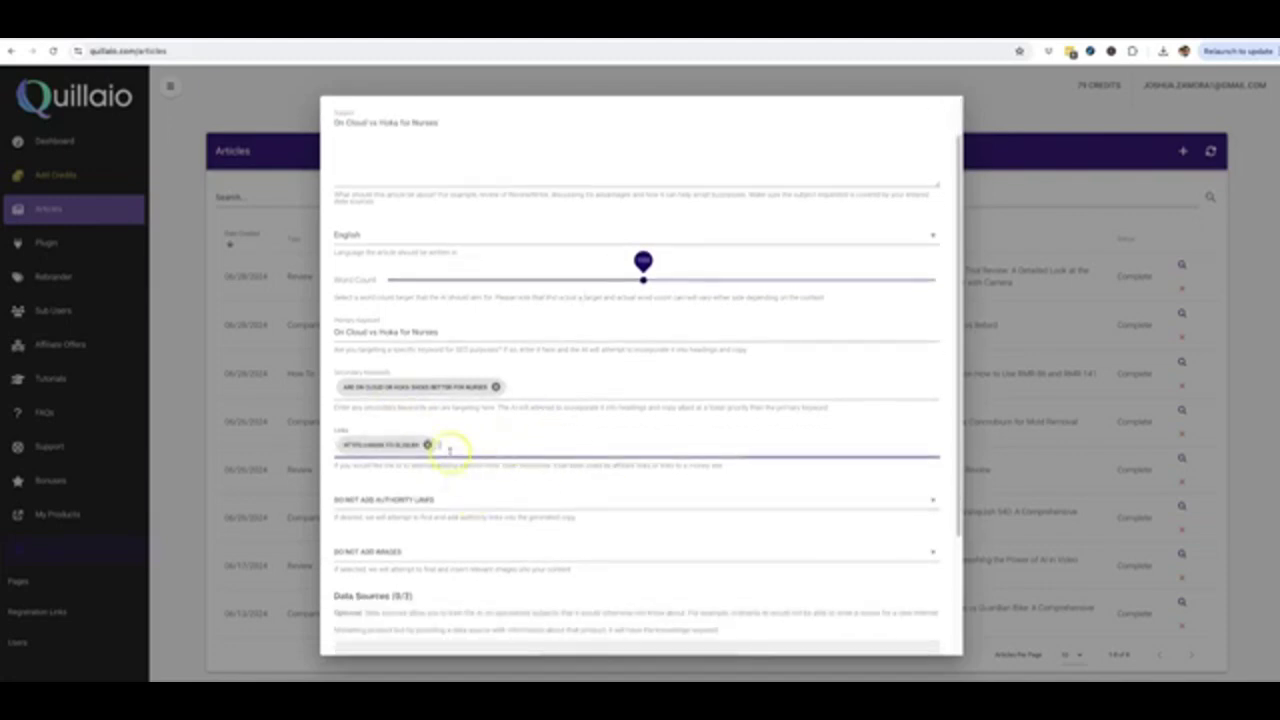
pyautogui.scroll(1, 455, 455)
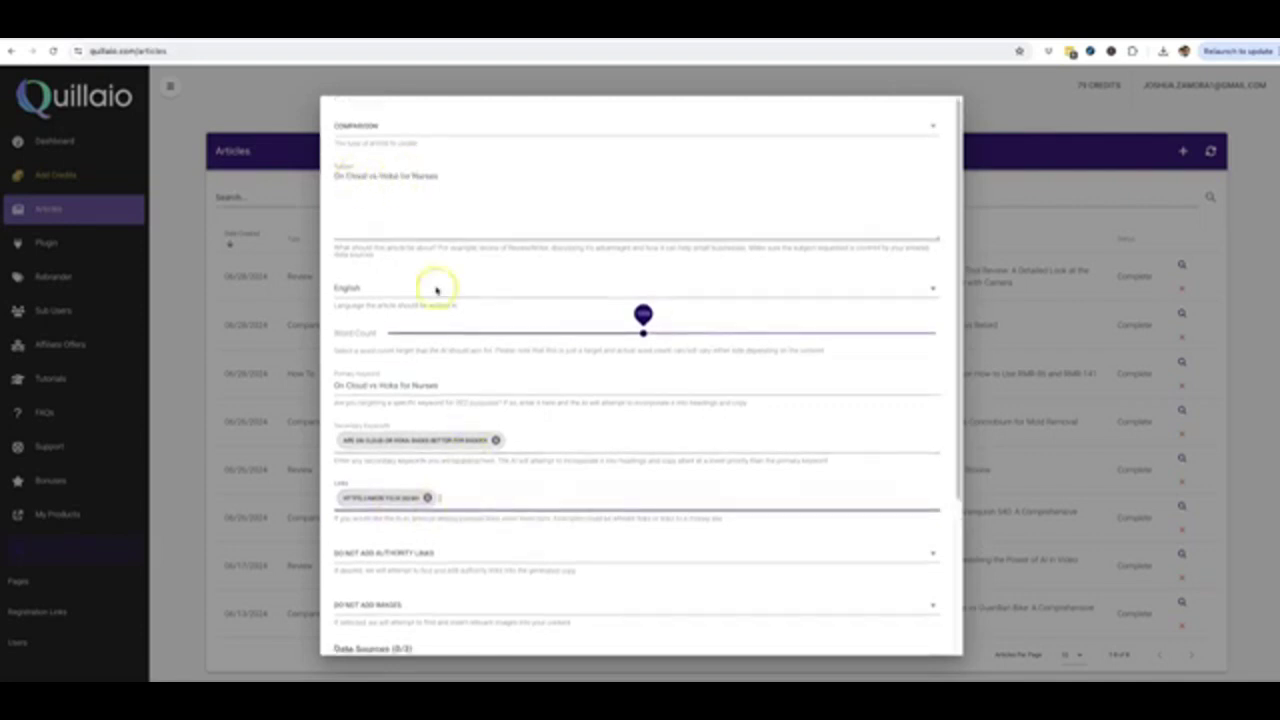
pyautogui.scroll(-1, 471, 497)
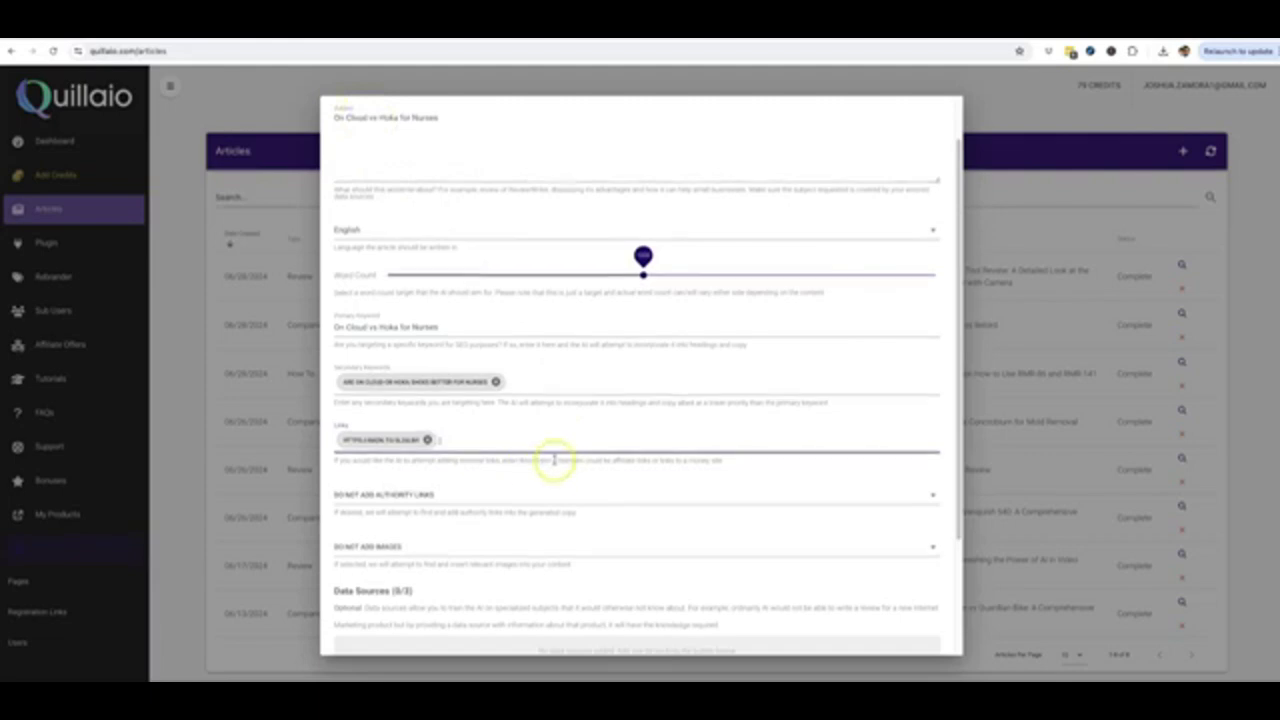
pyautogui.scroll(-1, 551, 457)
pyautogui.scroll(-2, 576, 453)
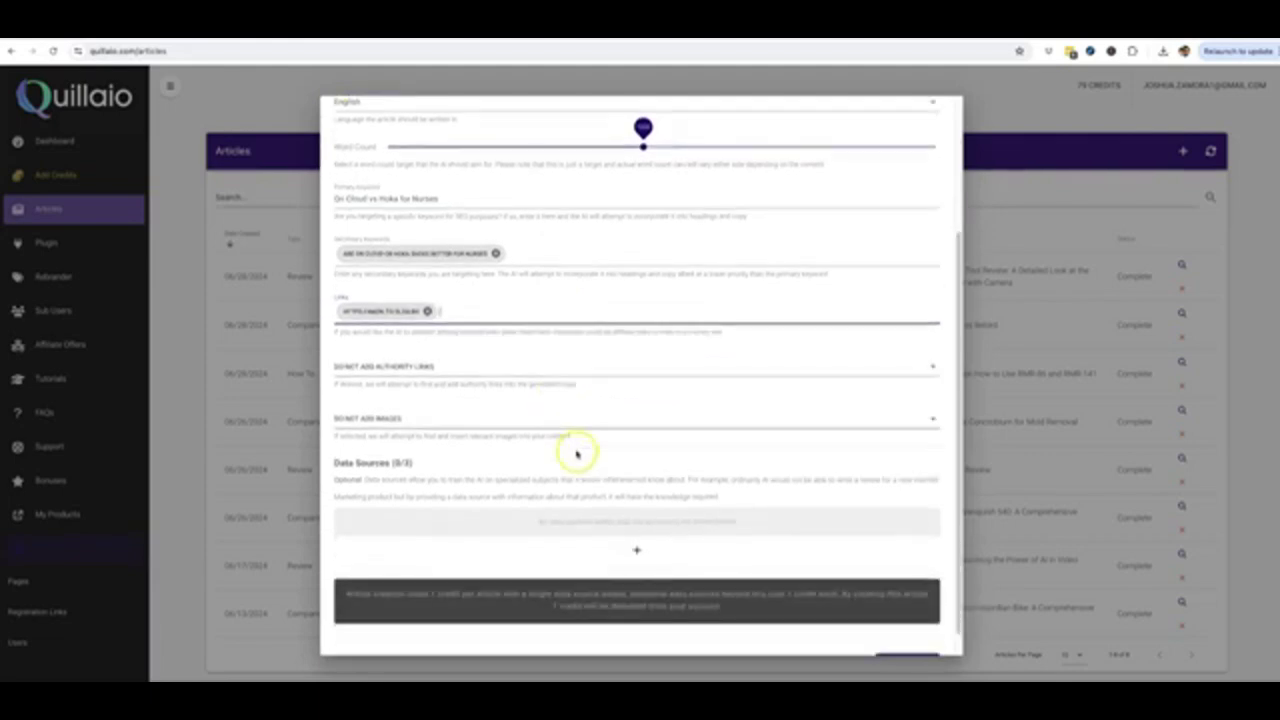
pyautogui.click(400, 349)
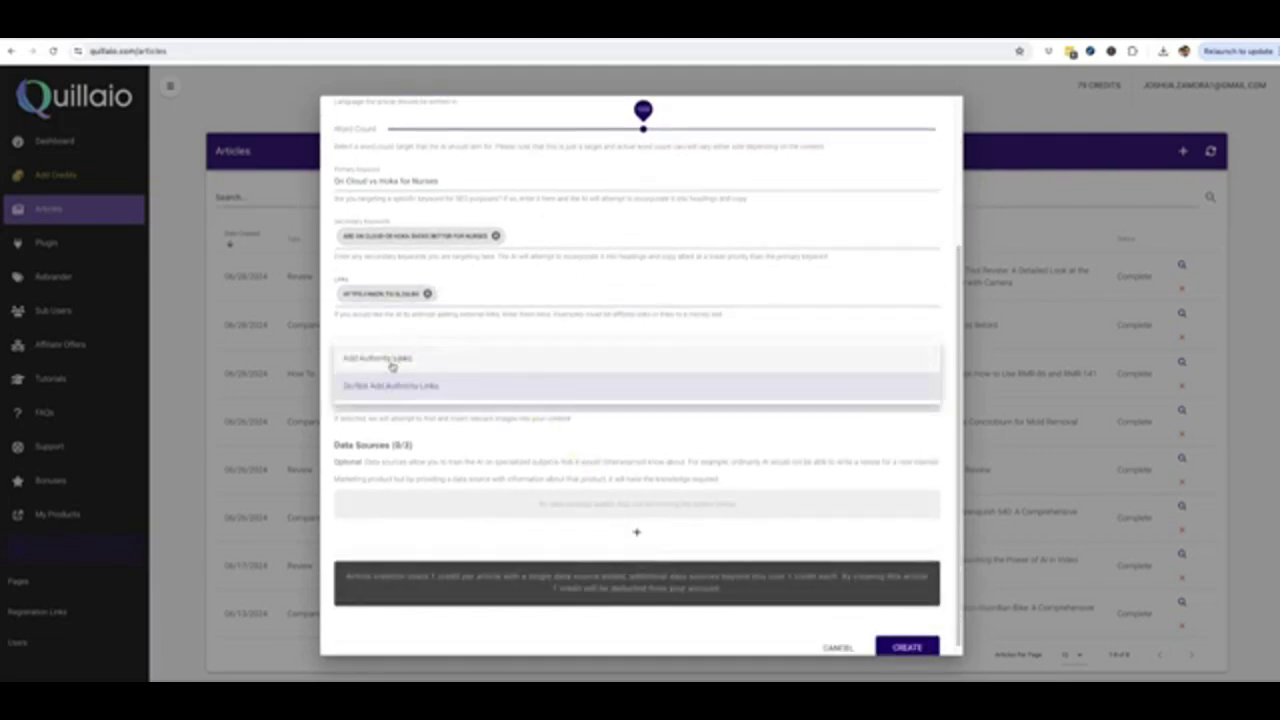
pyautogui.click(391, 360)
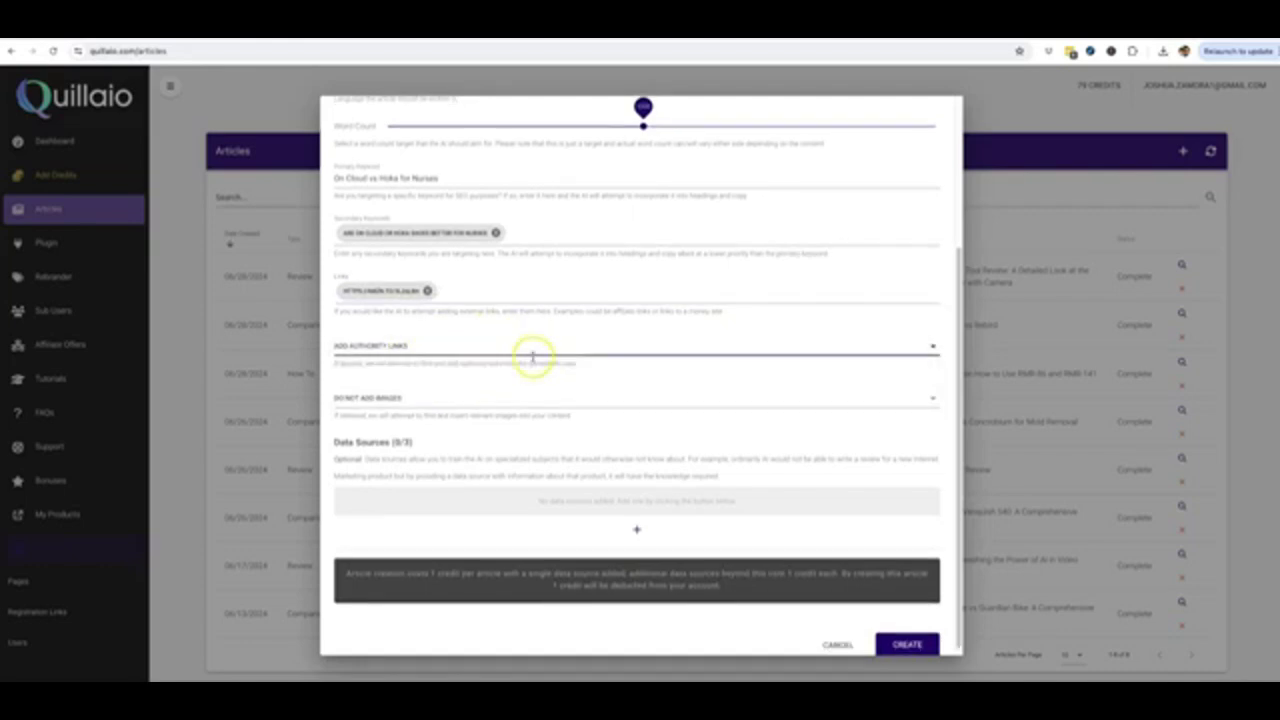
pyautogui.click(413, 393)
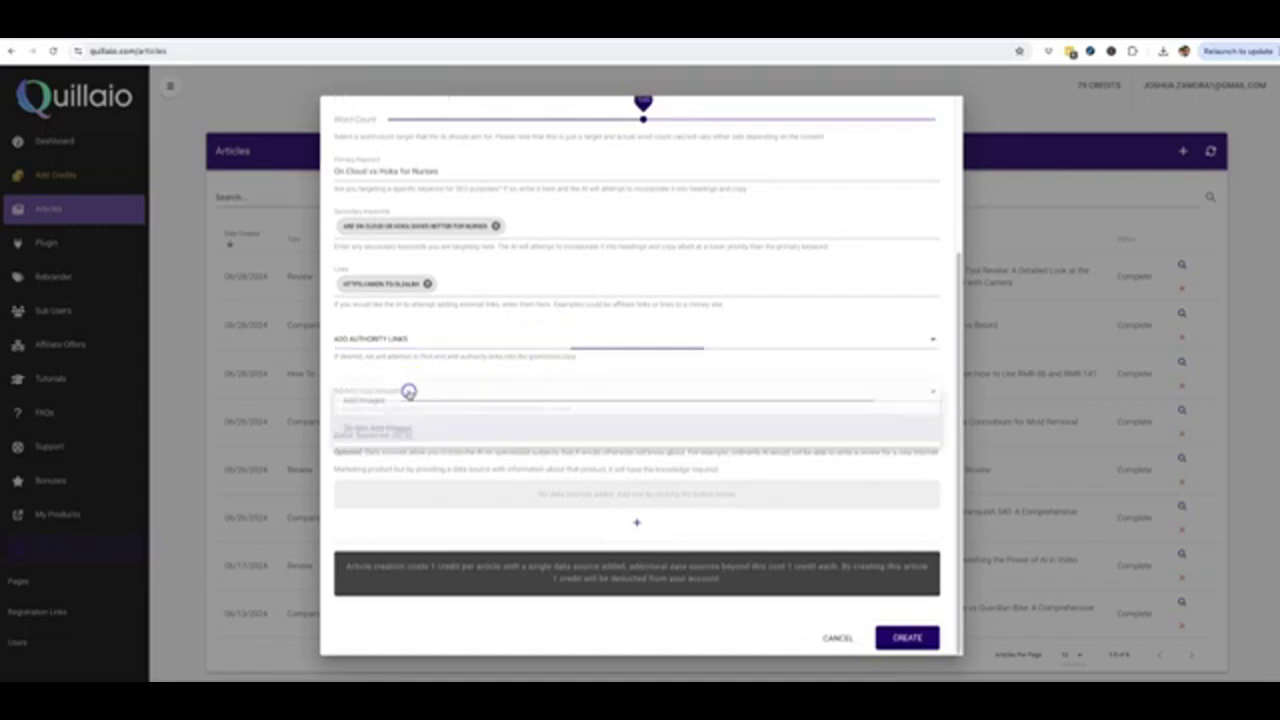
pyautogui.click(330, 368)
# Step: Review the article's settings and add a first, empty data source to it
pyautogui.scroll(1, 461, 370)
pyautogui.scroll(2, 456, 364)
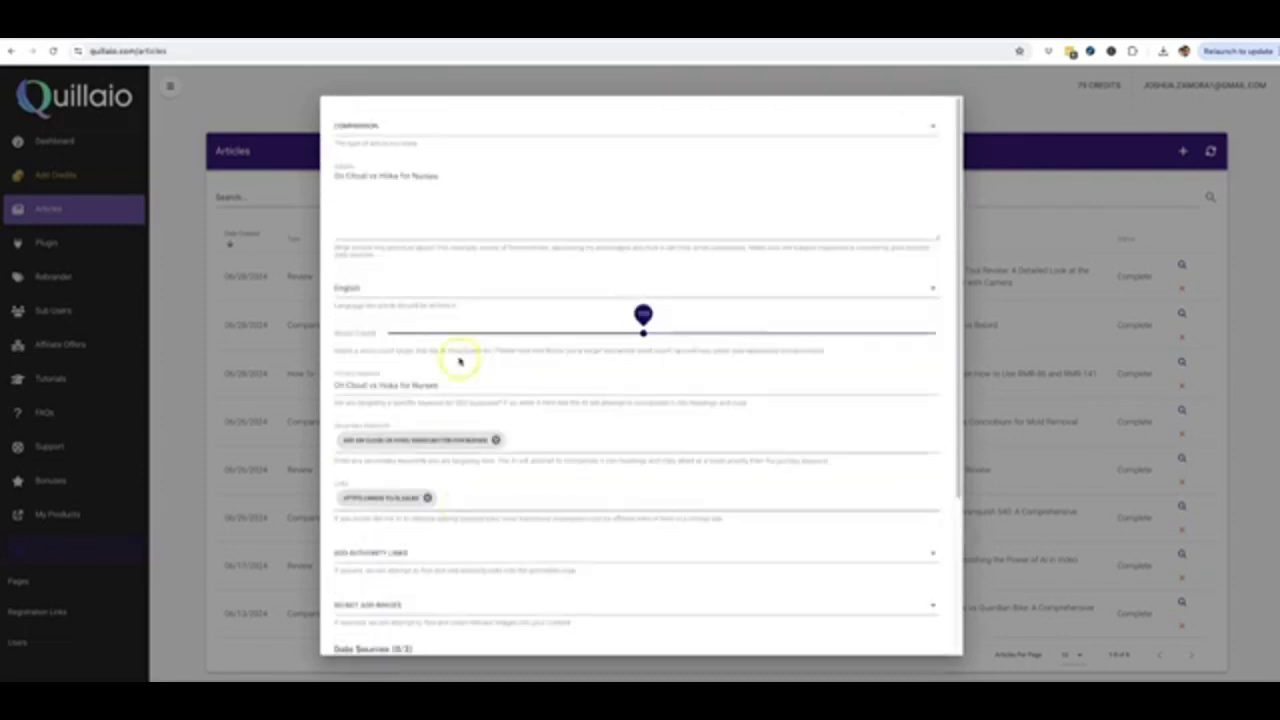
pyautogui.scroll(-2, 496, 394)
pyautogui.scroll(-1, 495, 415)
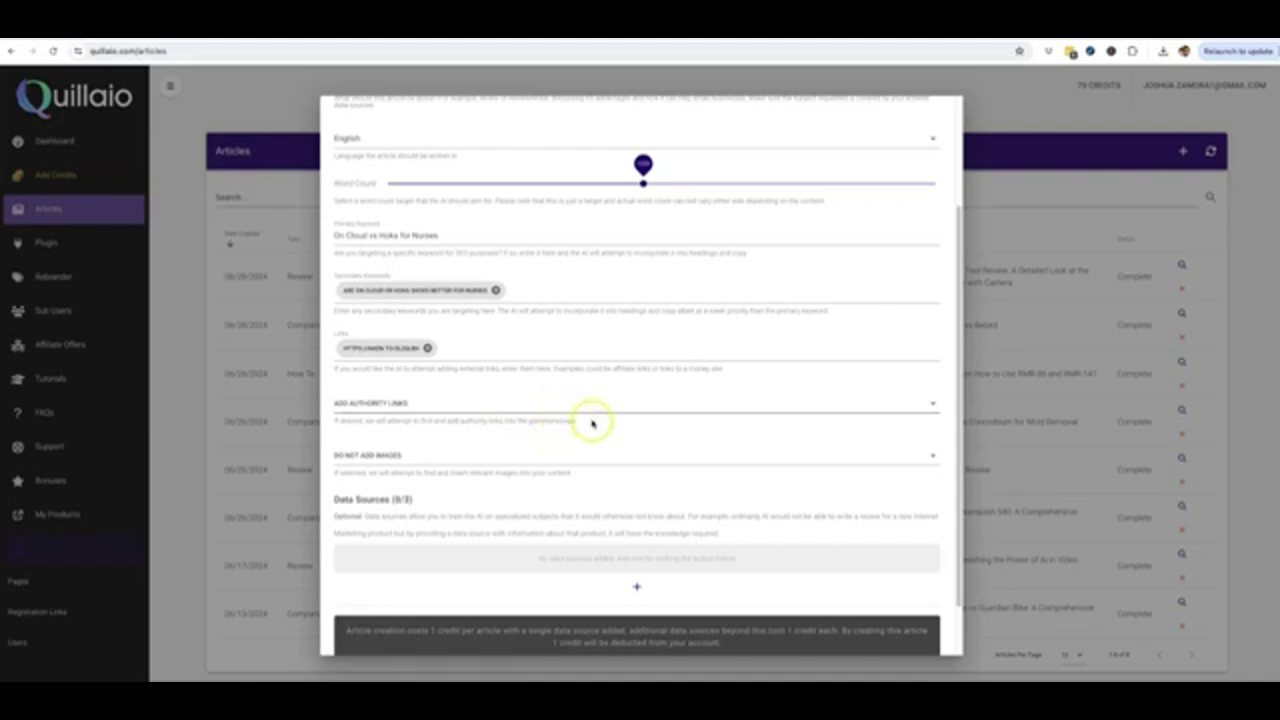
pyautogui.scroll(-1, 600, 415)
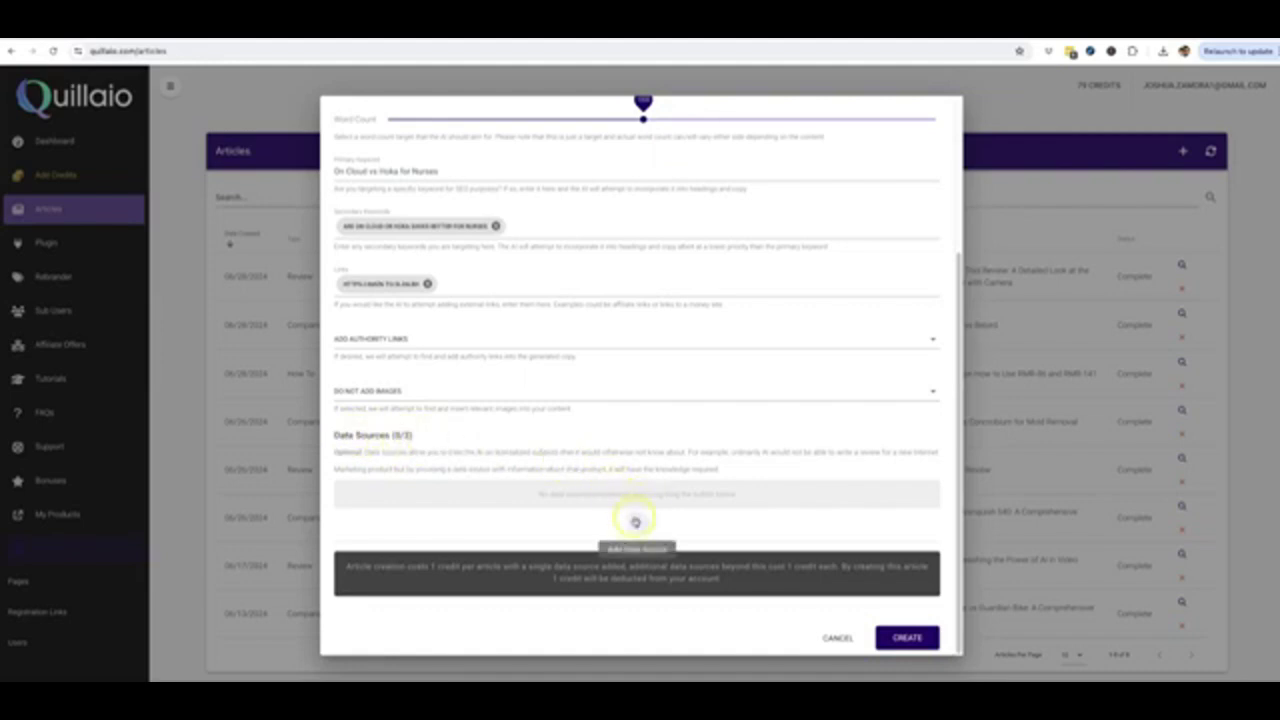
pyautogui.click(636, 523)
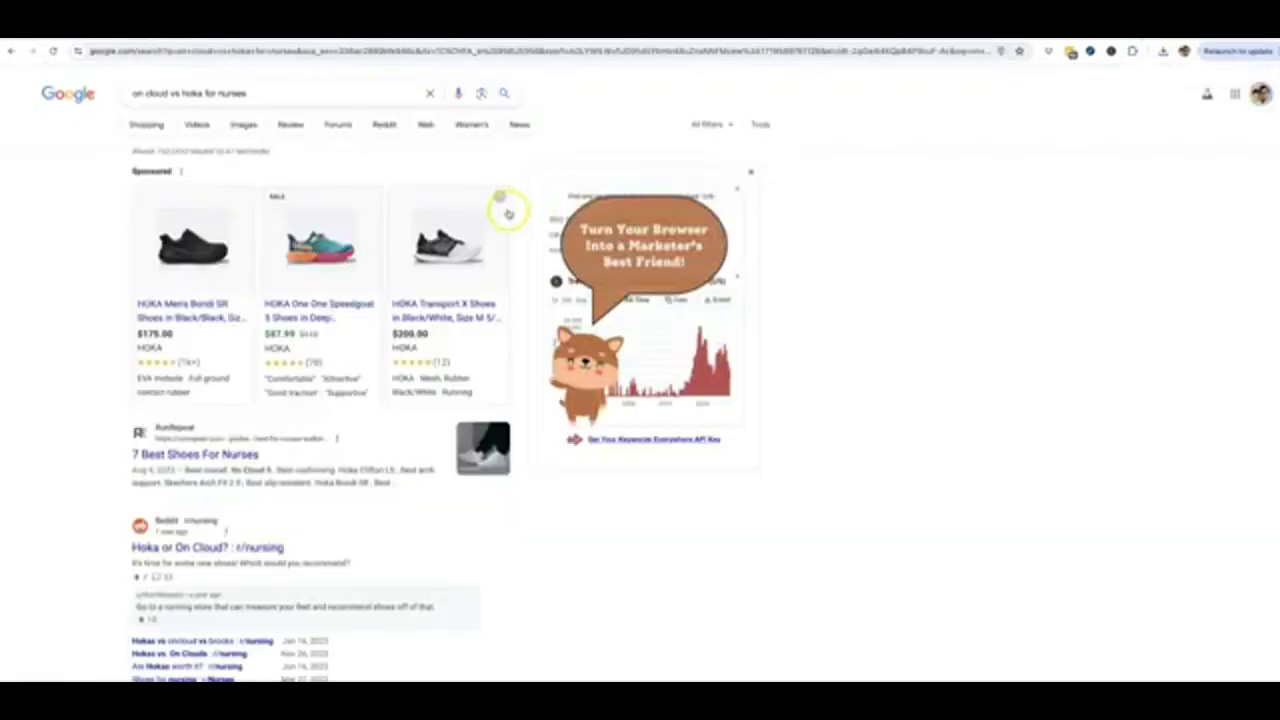
# Step: Switch to the Google results, open the Reddit r/nursing thread "Hoka or On Cloud?" and copy its web address
pyautogui.scroll(-3, 48, 282)
pyautogui.scroll(-1, 48, 282)
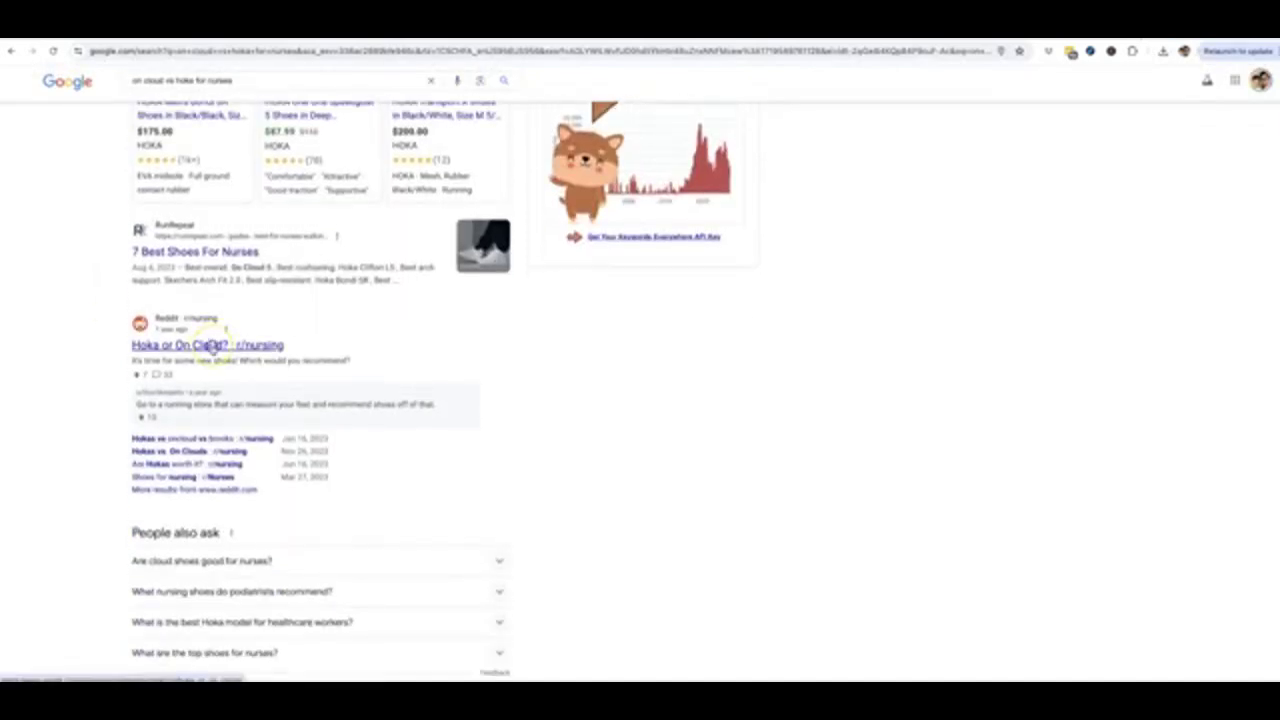
pyautogui.click(212, 344)
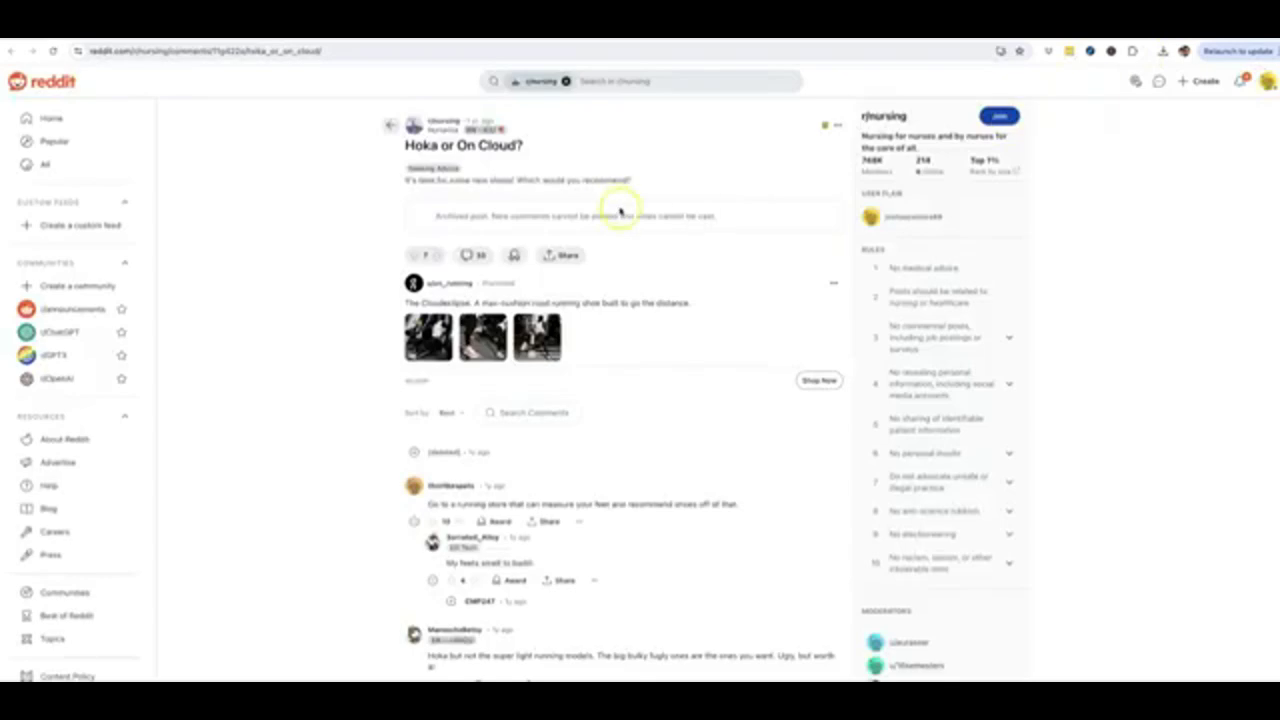
pyautogui.scroll(-2, 646, 230)
pyautogui.scroll(2, 646, 234)
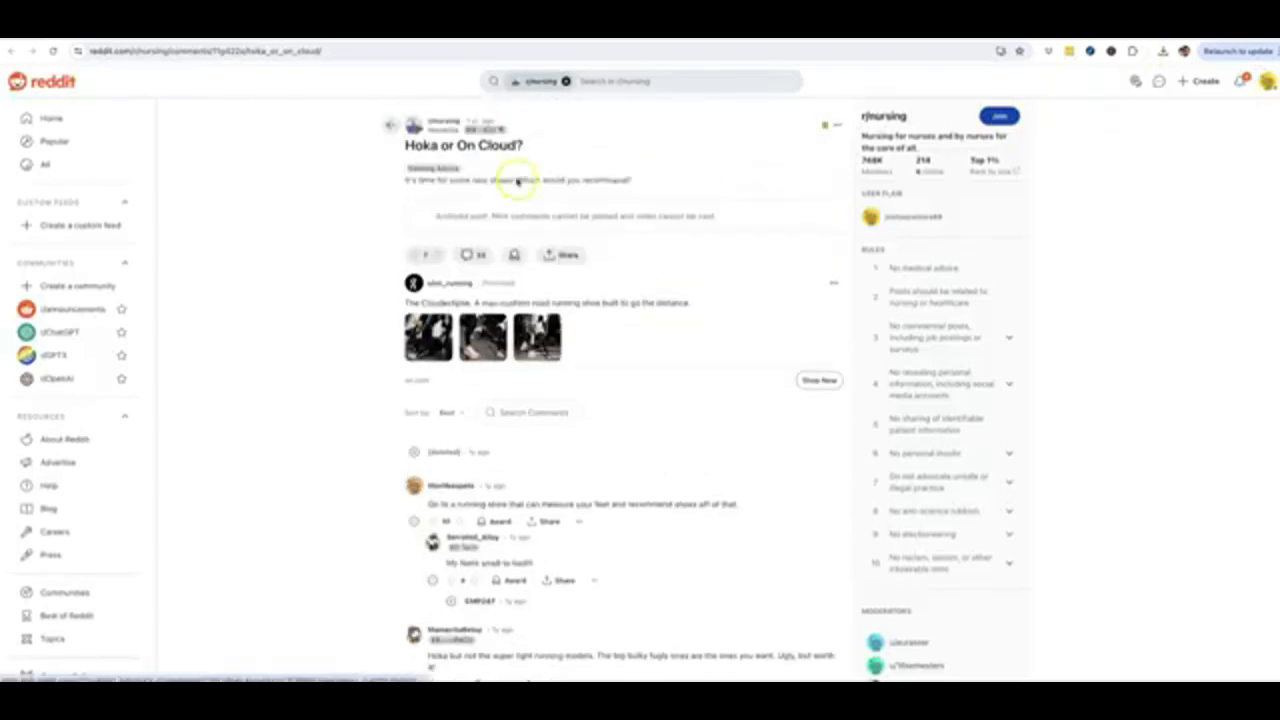
pyautogui.click(251, 50)
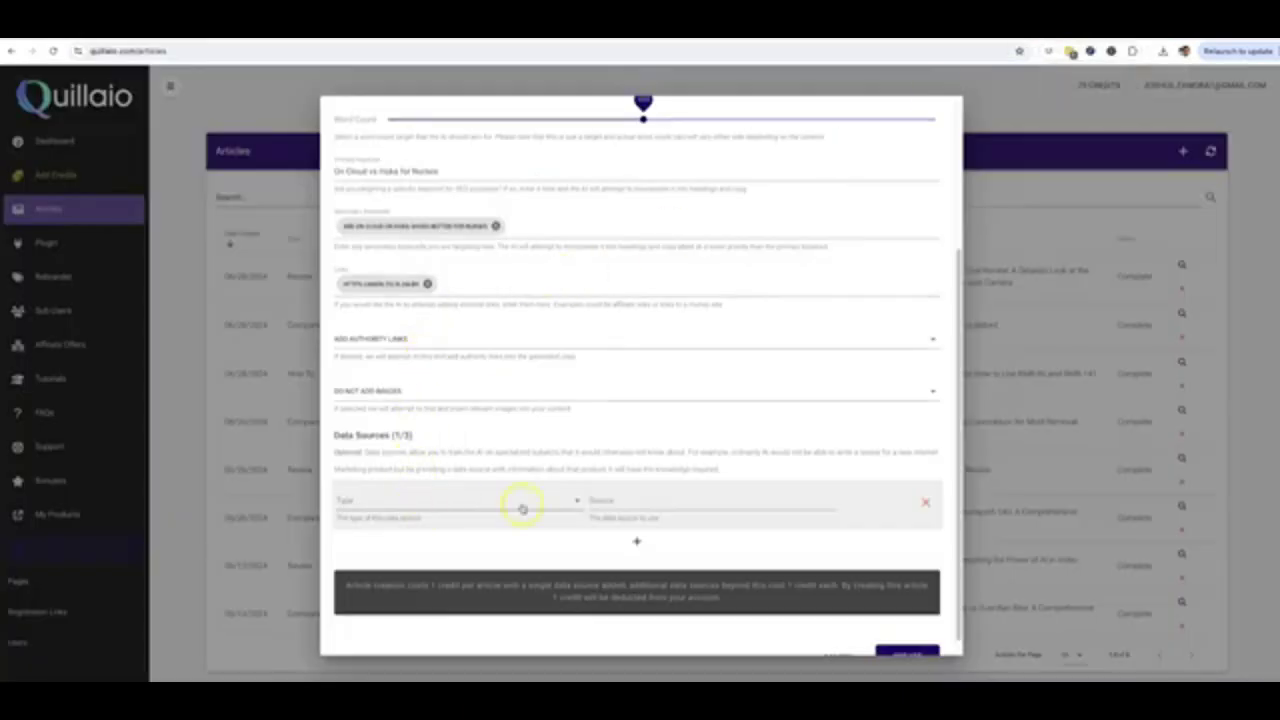
# Step: Return to the Quillaio article form and open the type choices for the new data source
pyautogui.click(520, 508)
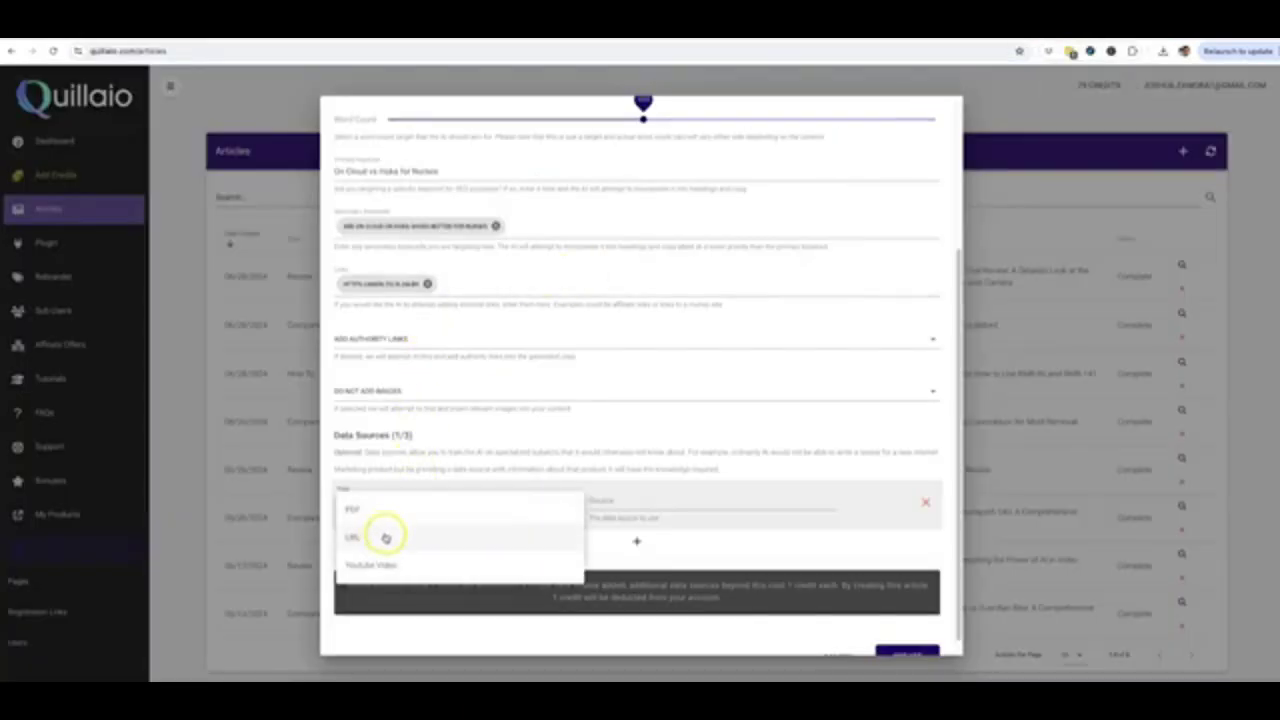